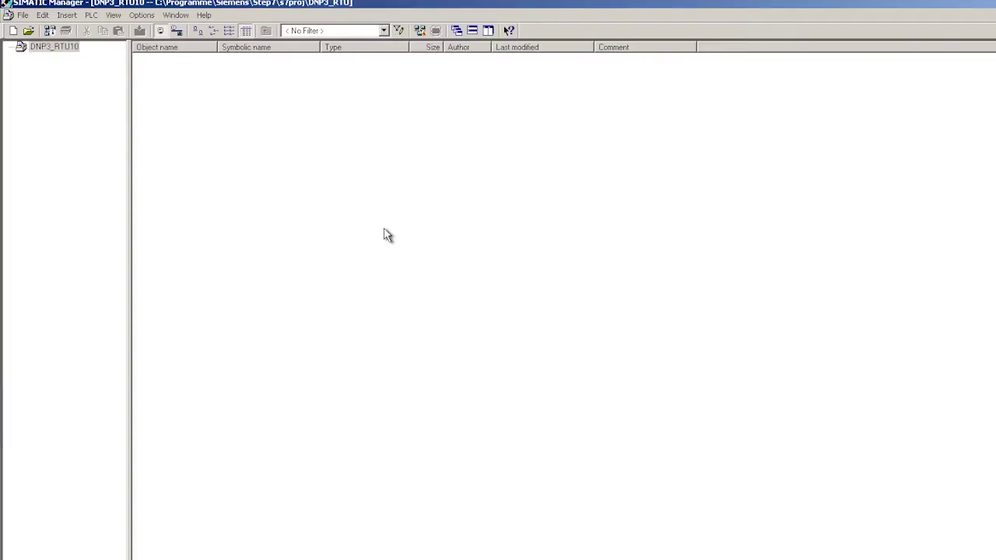
Insert an Other Station into the project for the DNP3 Master.
right_click(383, 231)
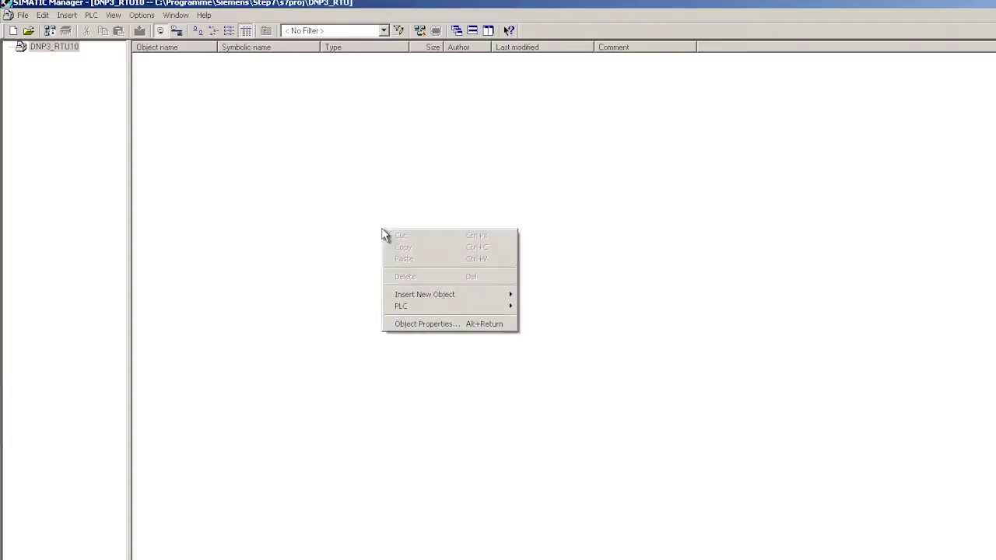
mouse_move(435, 295)
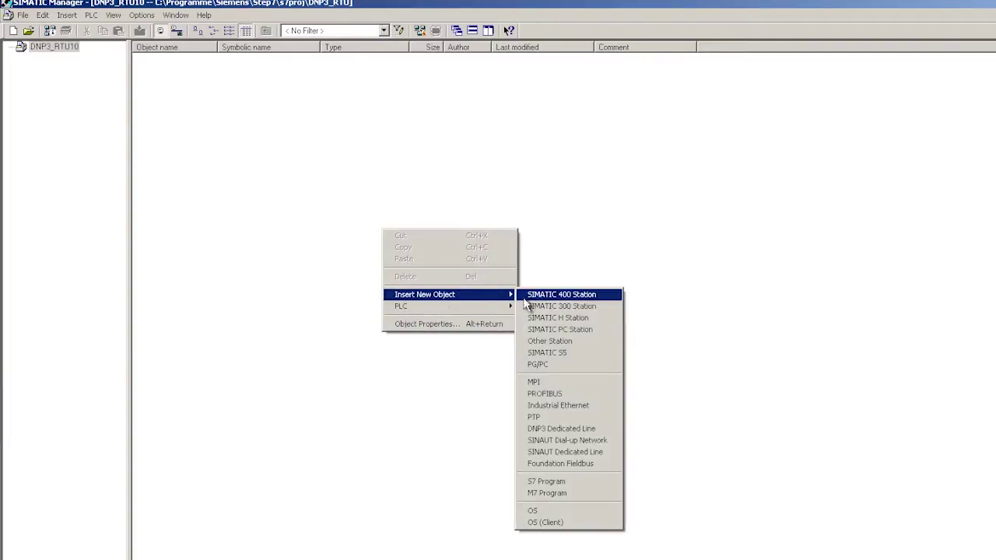
left_click(558, 342)
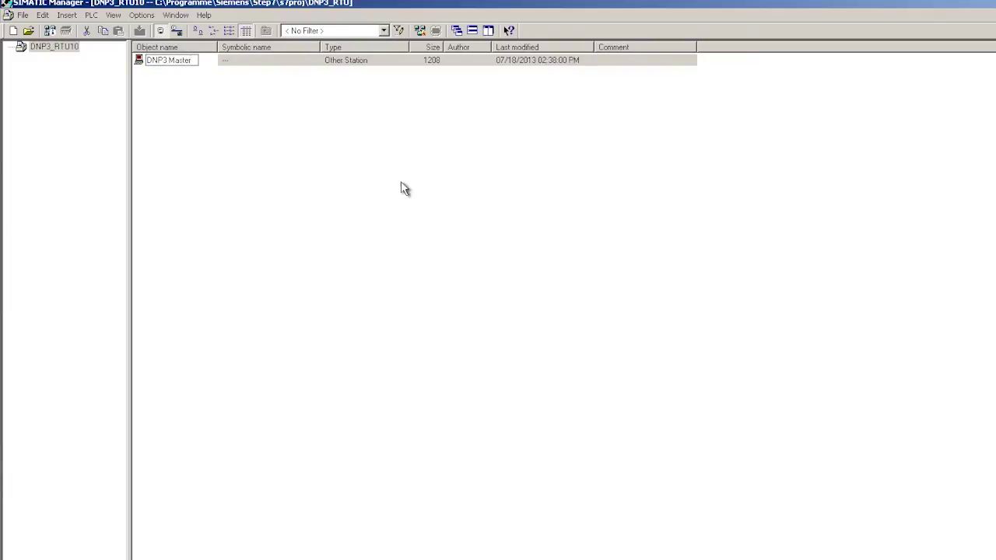
Insert a SIMATIC 300 station named RTU 10 and open it.
right_click(269, 133)
mouse_move(332, 202)
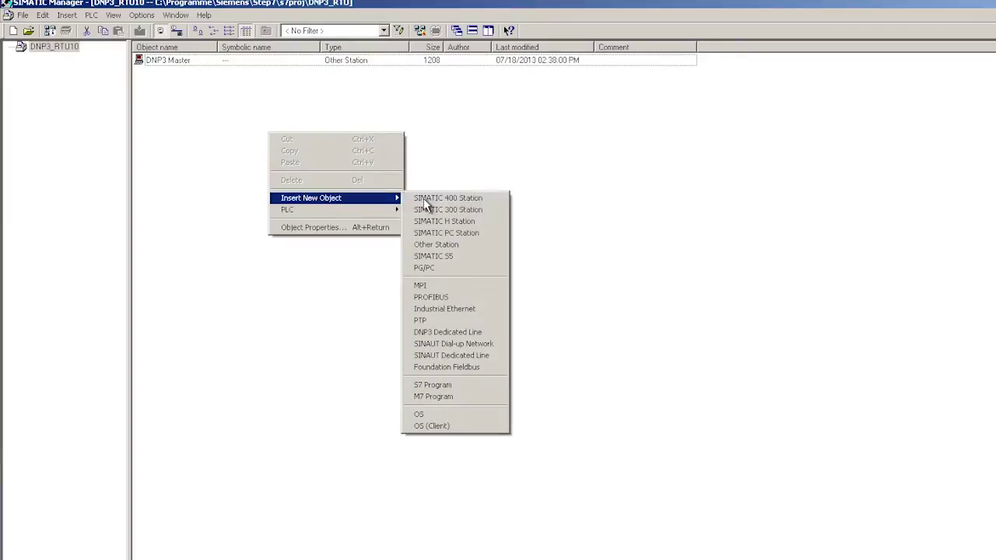
left_click(485, 214)
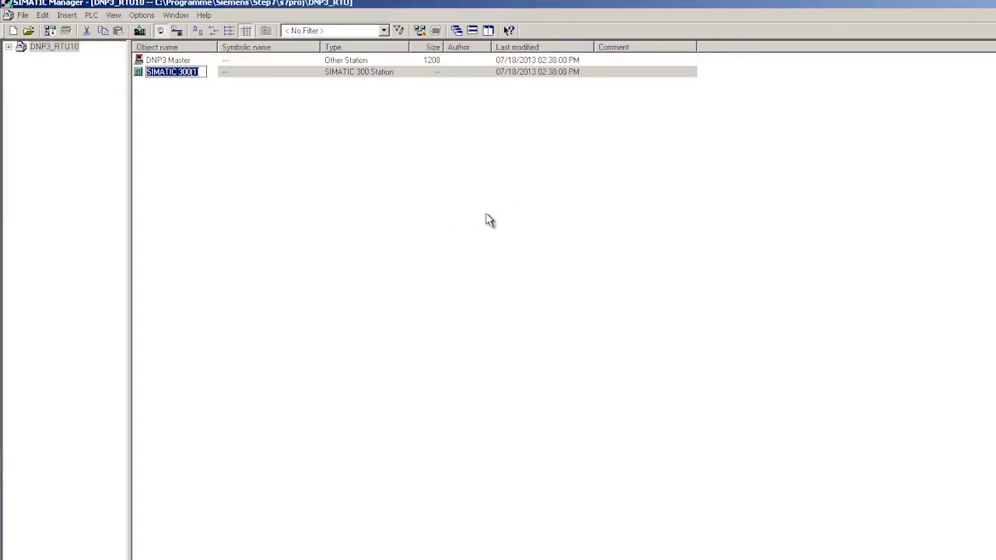
type("RTU 10")
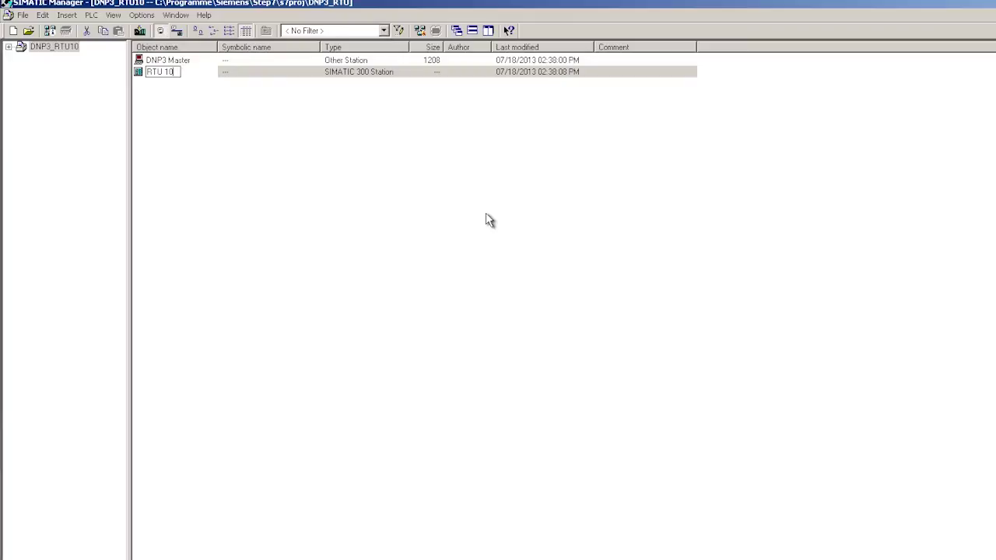
key("Return")
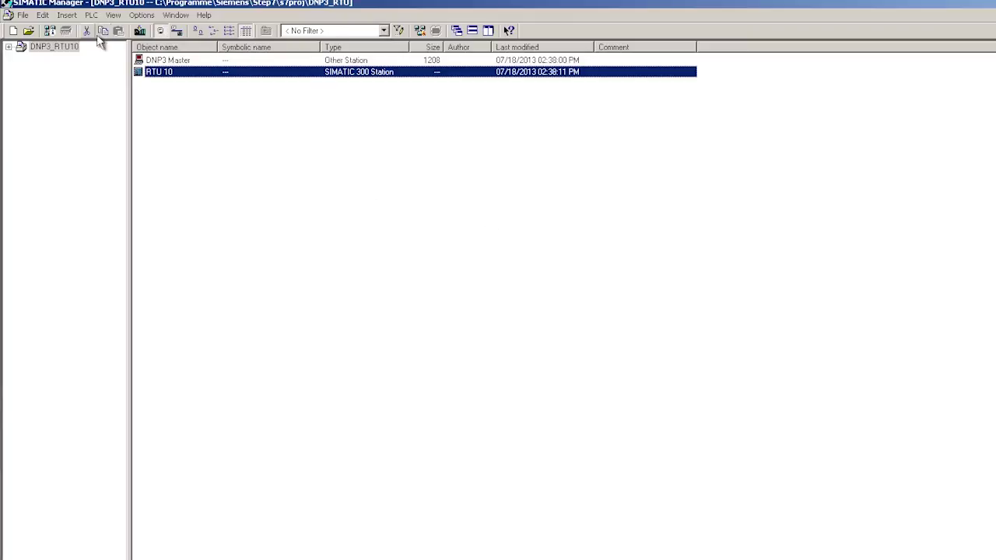
double_click(142, 76)
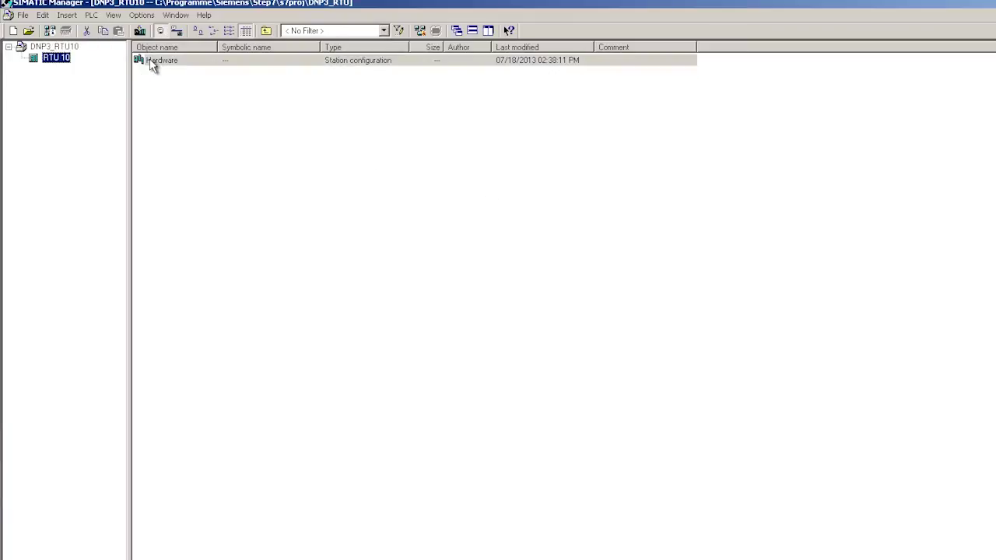
Fill RTU 10's rack with a rail, a CPU 312C and a TIM 3V-IE DNP3 module.
double_click(149, 60)
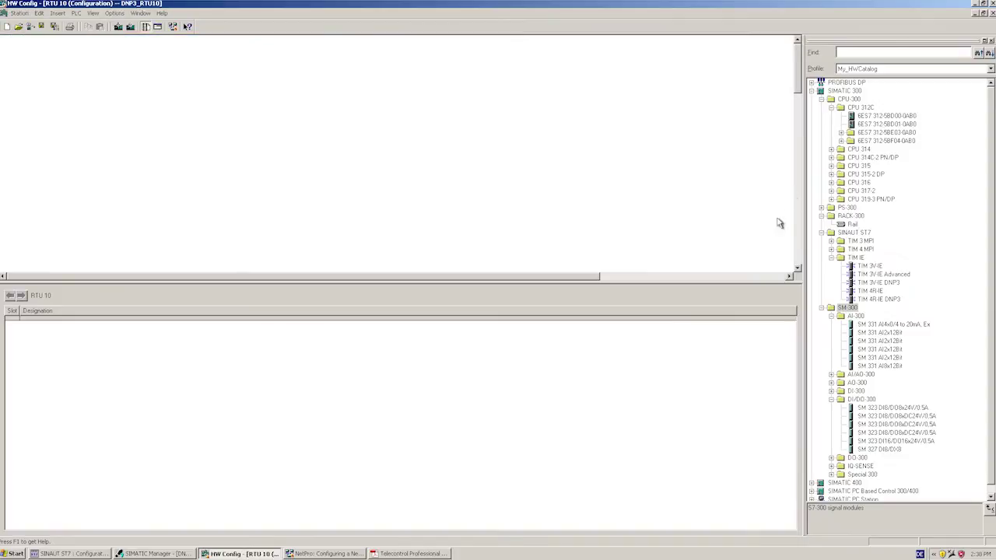
left_click_drag(752, 283, 770, 356)
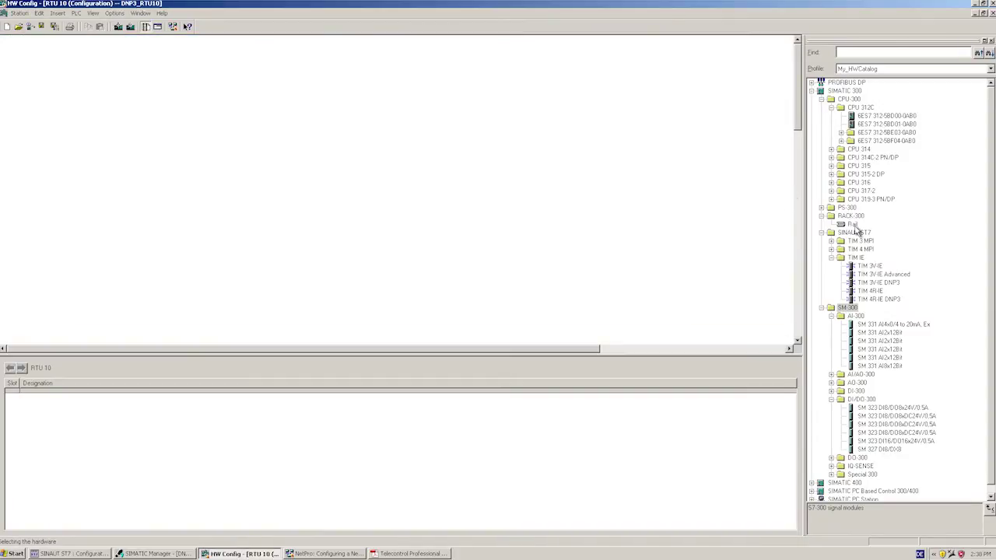
left_click_drag(856, 228, 109, 117)
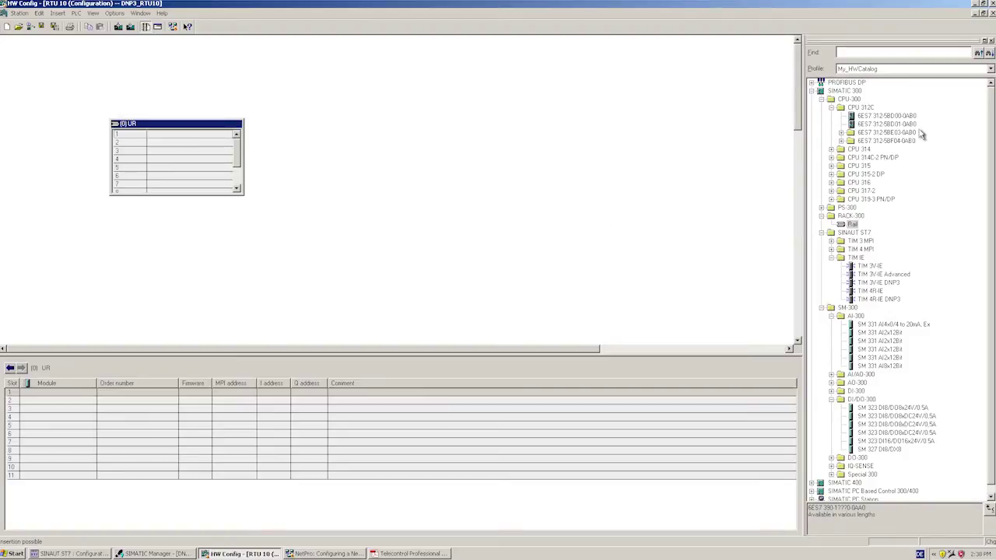
left_click_drag(903, 126, 214, 145)
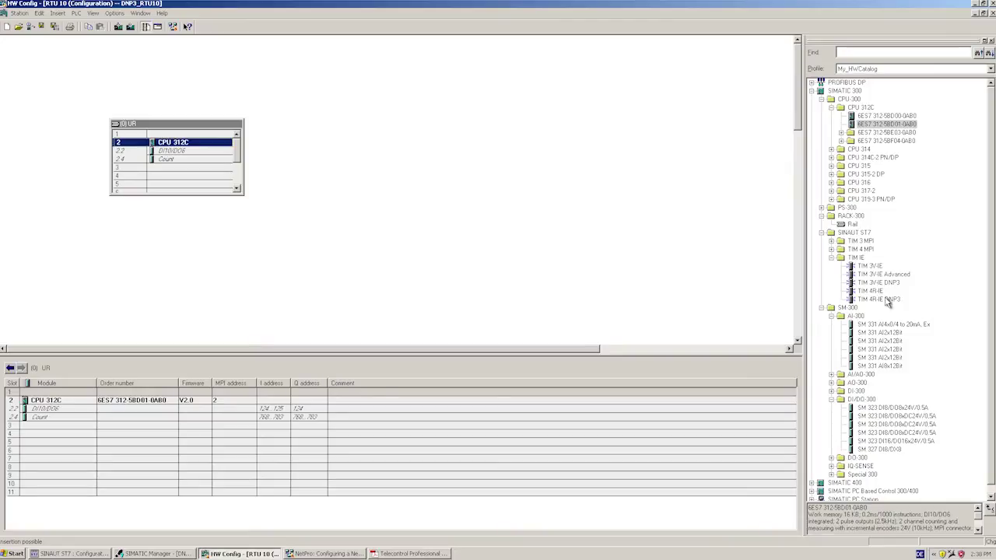
left_click_drag(884, 275, 140, 177)
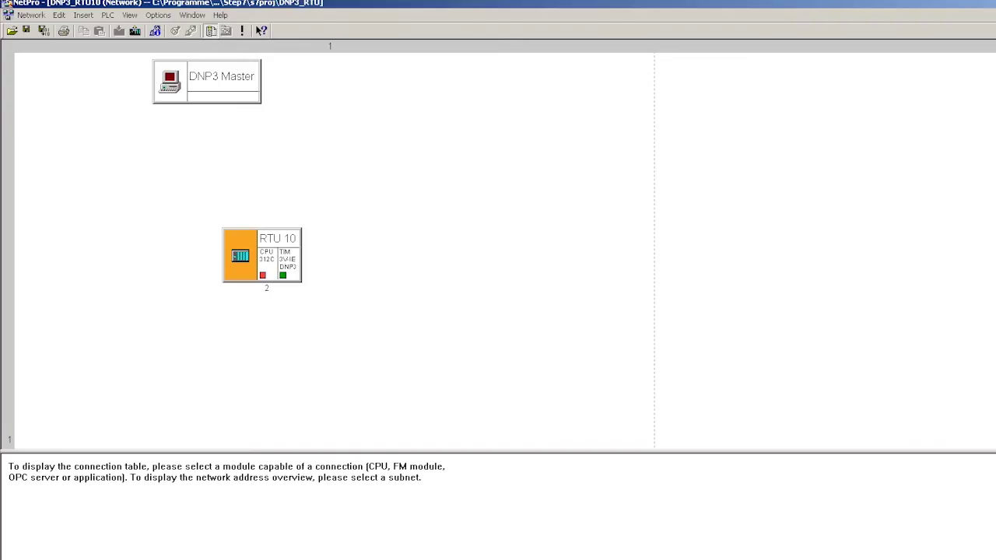
Add an Industrial Ethernet subnet and give DNP3 Master an Ethernet interface on Ethernet(1).
left_click_drag(825, 156, 218, 155)
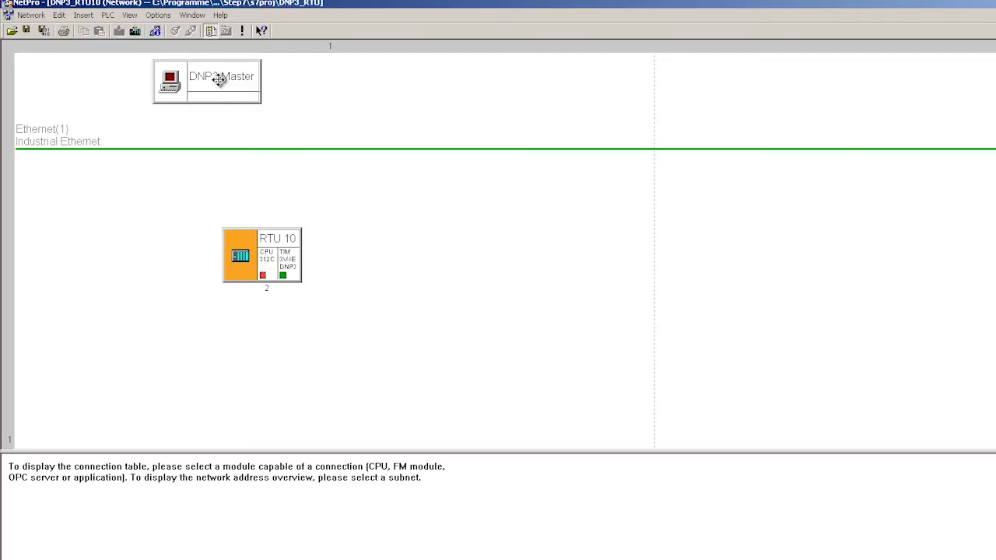
double_click(222, 77)
left_click(554, 267)
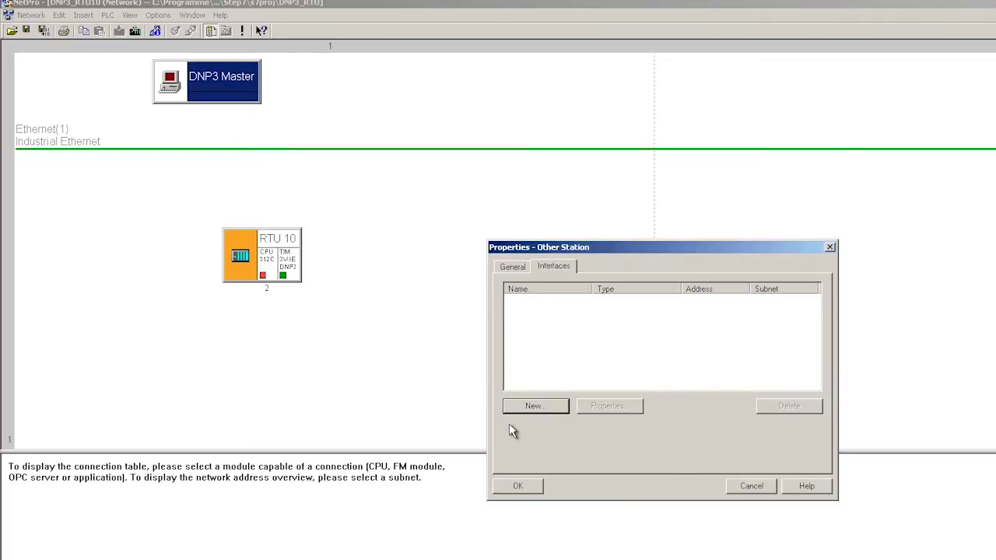
left_click(529, 407)
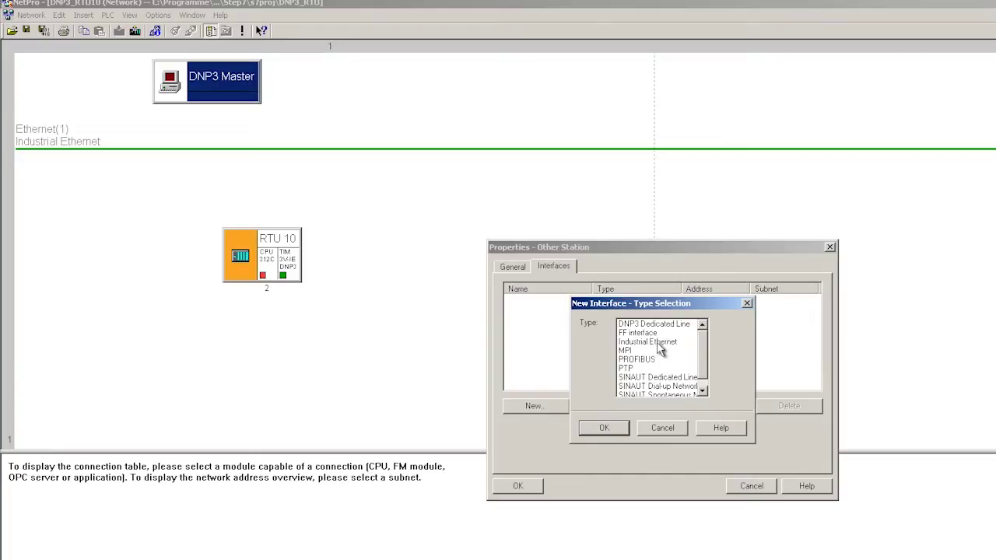
left_click(656, 343)
left_click(604, 427)
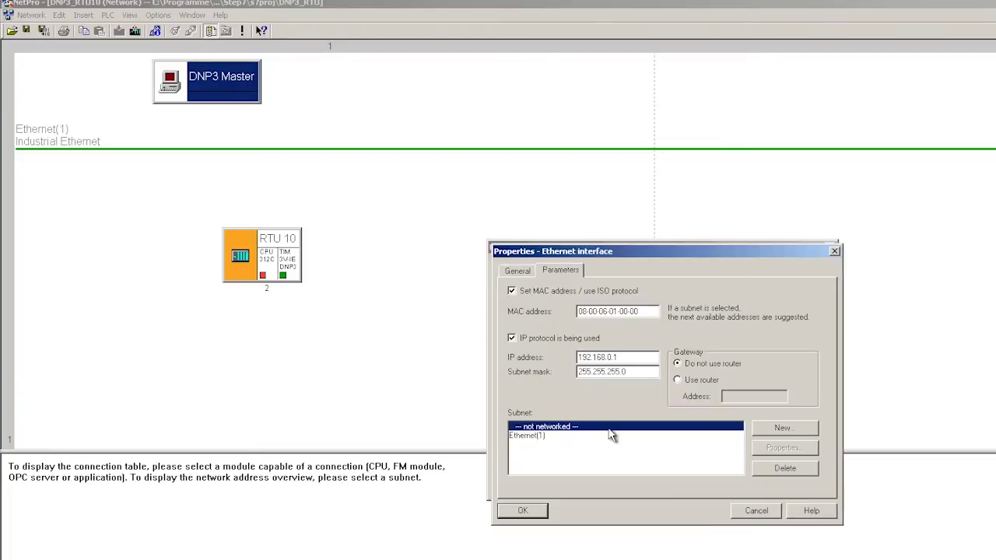
left_click(512, 291)
left_click(535, 436)
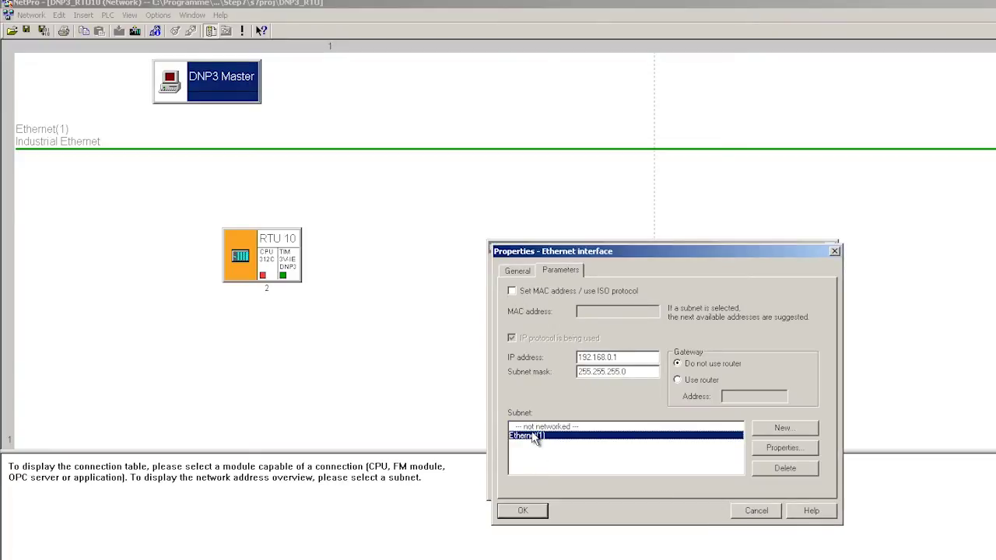
left_click(525, 511)
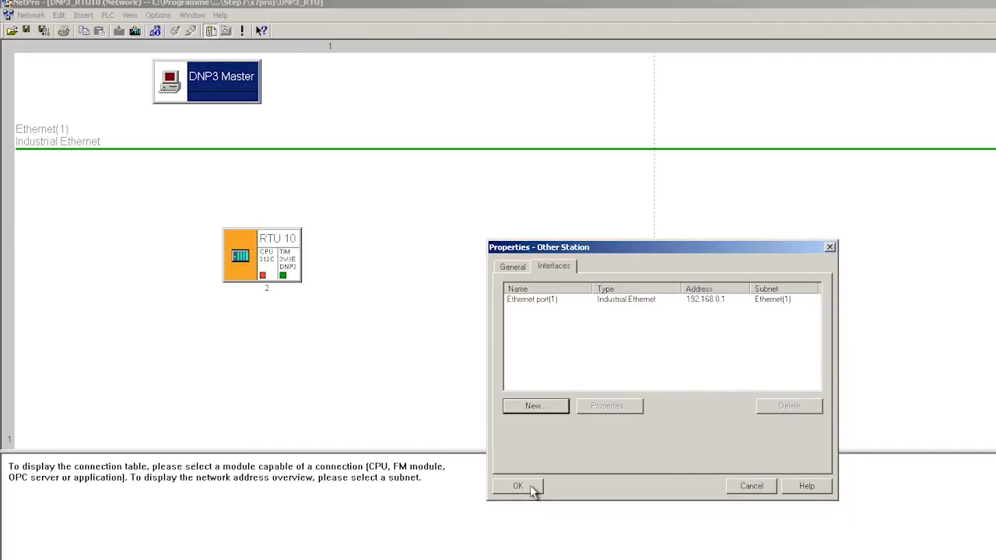
left_click(518, 486)
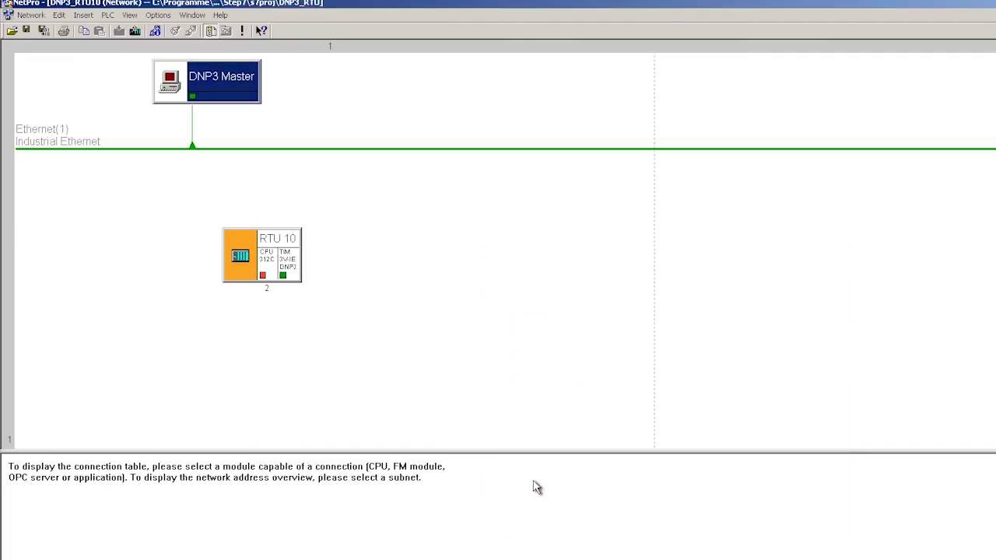
Connect RTU 10's TIM module to Ethernet(1) and confirm its IP settings.
left_click(285, 276)
left_click(289, 282)
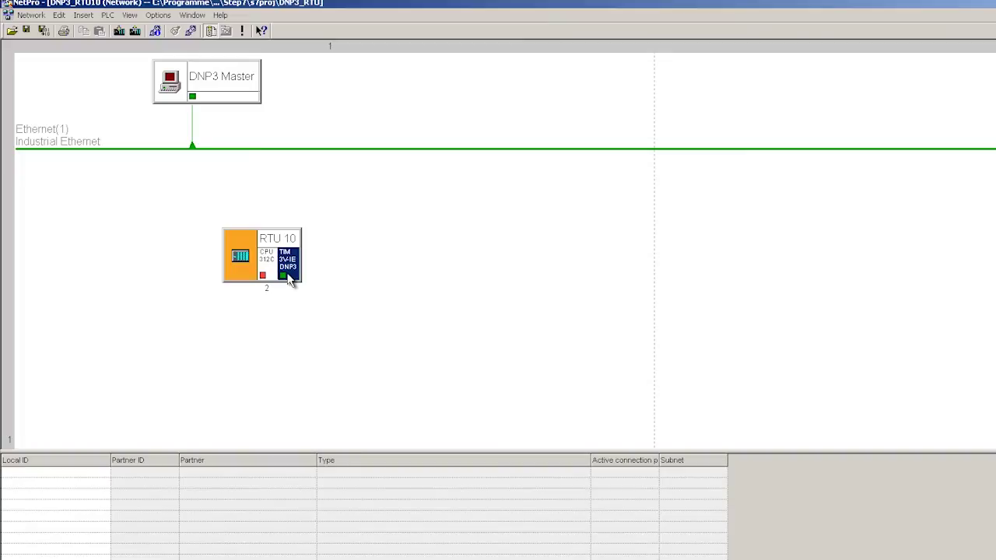
left_click_drag(284, 273, 295, 151)
double_click(285, 209)
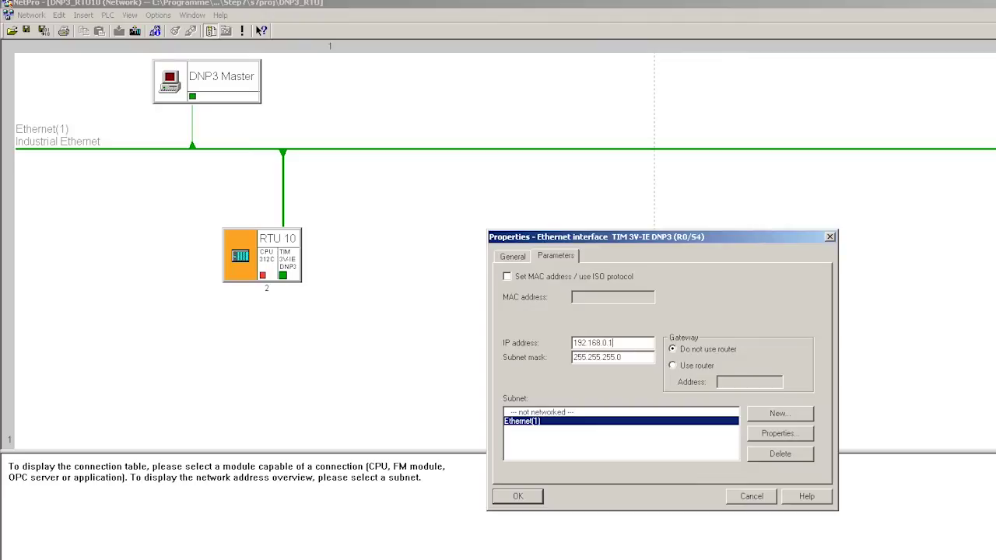
left_click(518, 497)
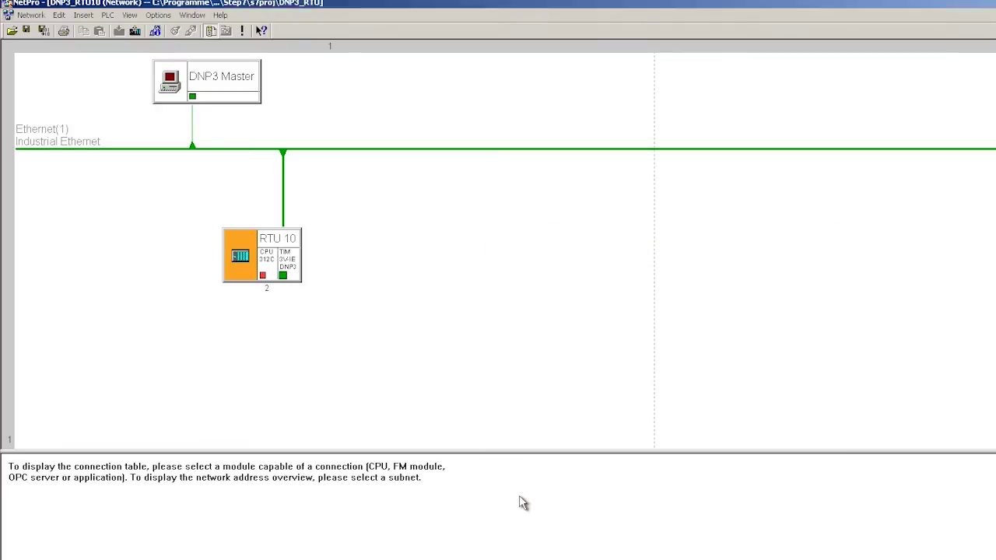
Set the TIM's Ethernet 1 time synchronization to an hour scheme, every 2 hours.
left_click(288, 264)
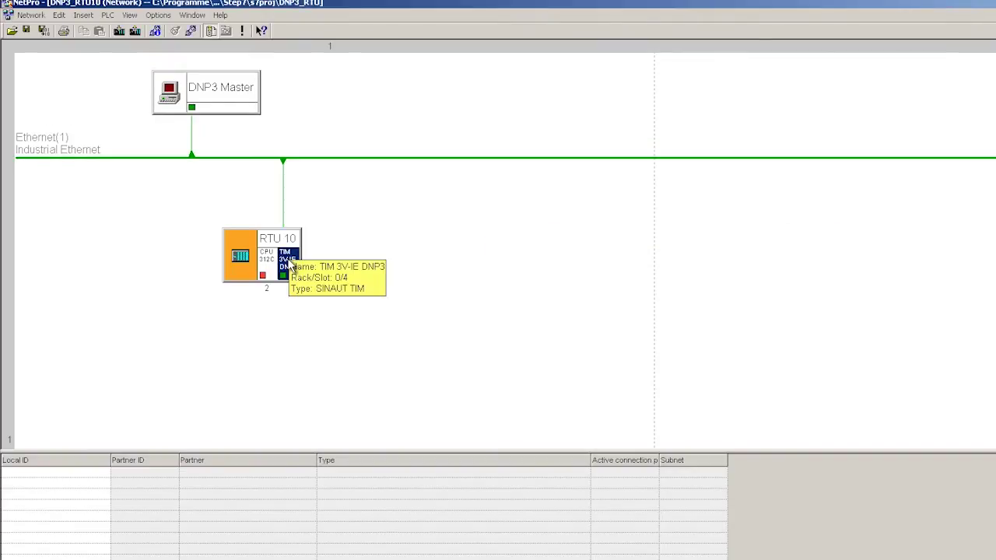
double_click(287, 265)
left_click(603, 237)
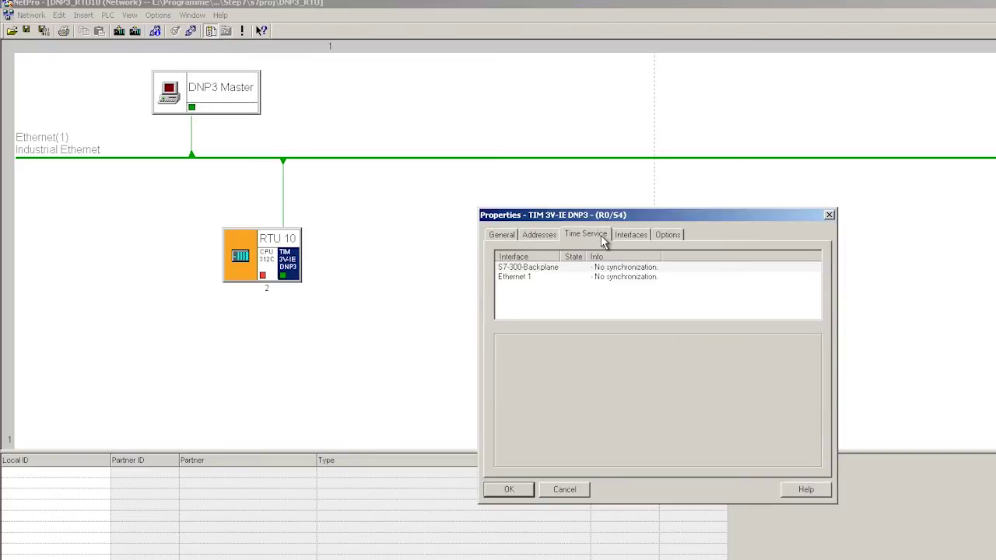
left_click(554, 280)
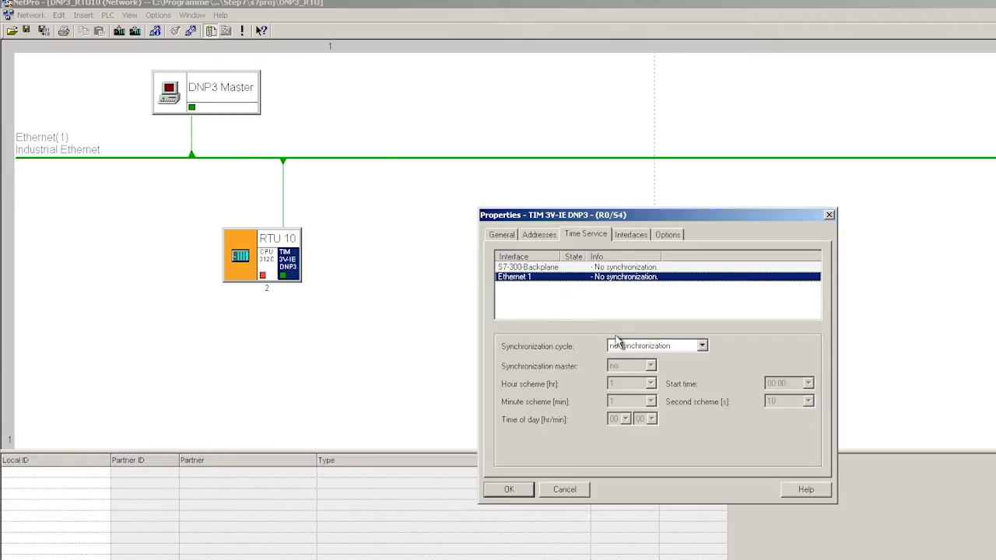
left_click(622, 346)
left_click(636, 371)
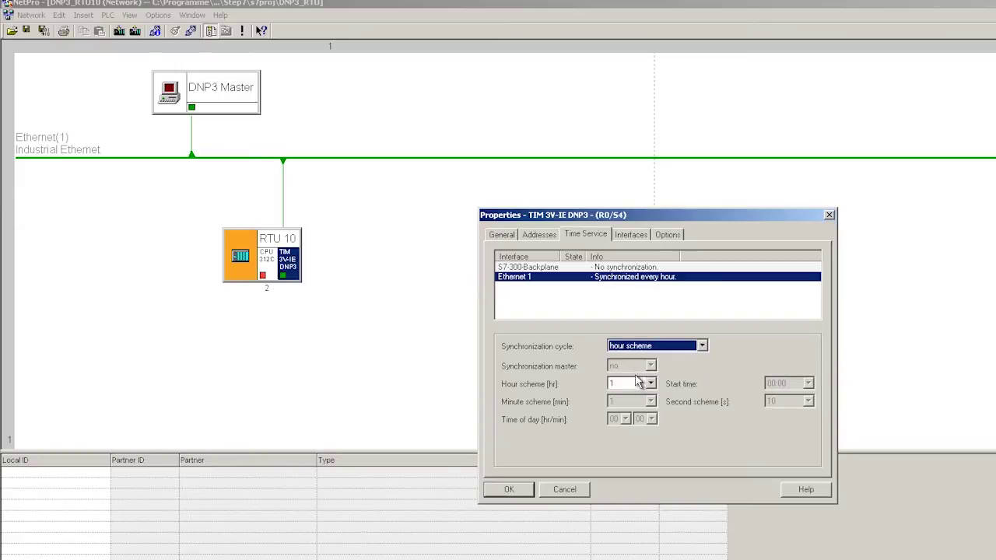
left_click(638, 382)
left_click(632, 405)
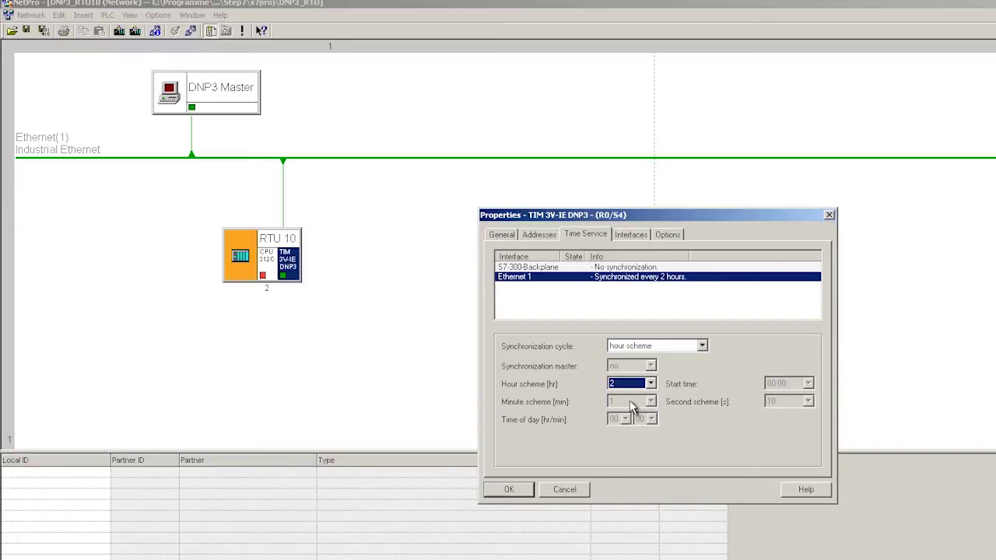
Bring up the DNP3 parameters of the TIM's Ethernet 1 interface.
left_click(634, 234)
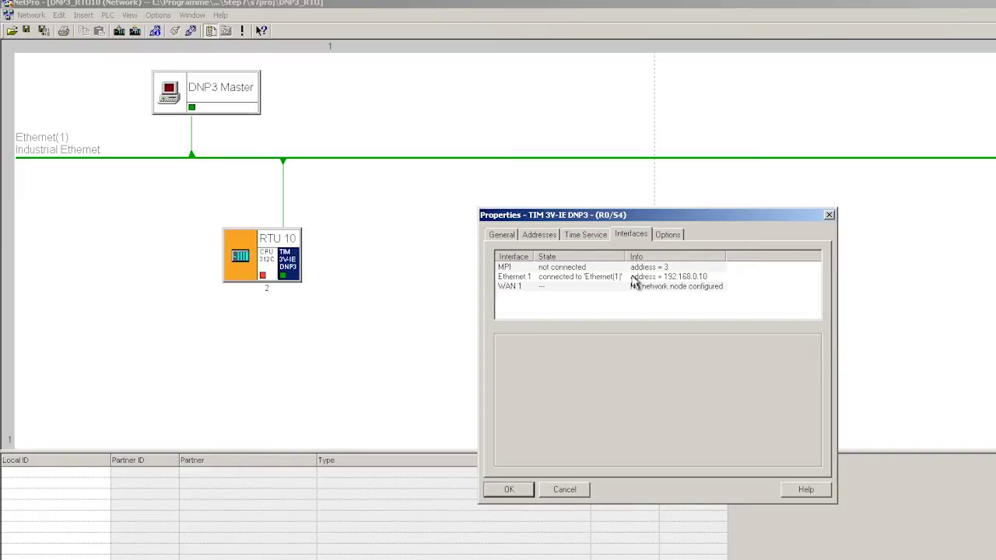
left_click(632, 278)
left_click(709, 350)
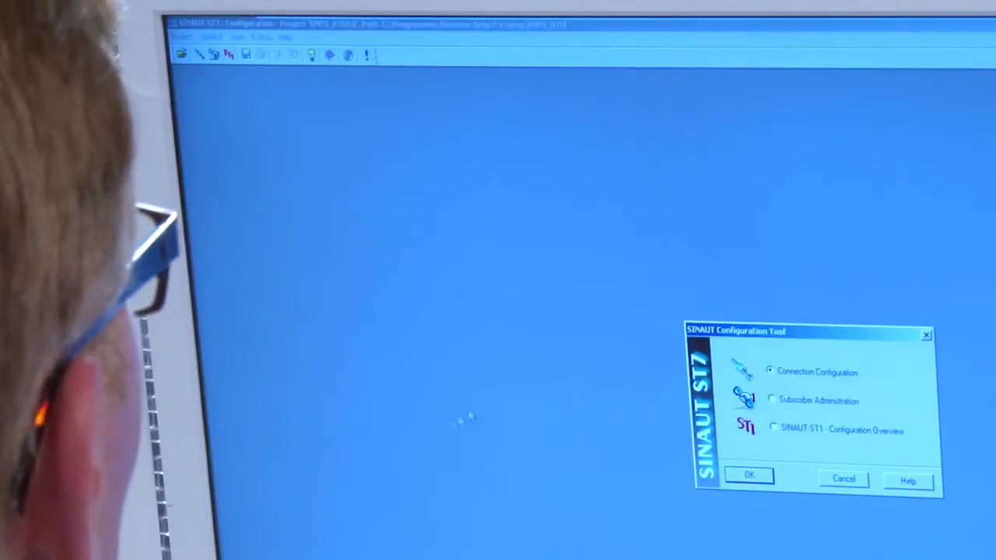
Add the DNP3 Master to RTU 10 / CPU 312C connection and save the configuration.
left_click(751, 475)
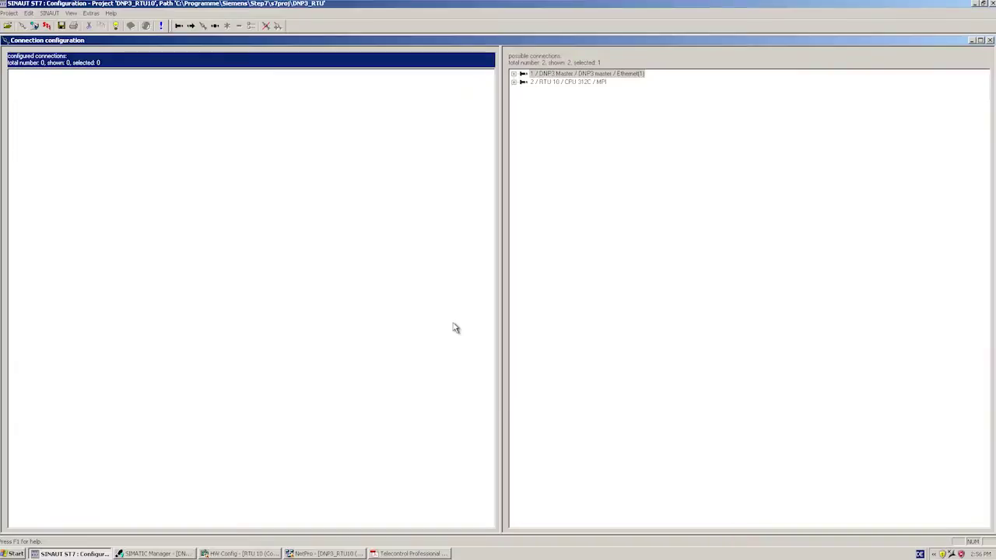
left_click(513, 73)
right_click(562, 84)
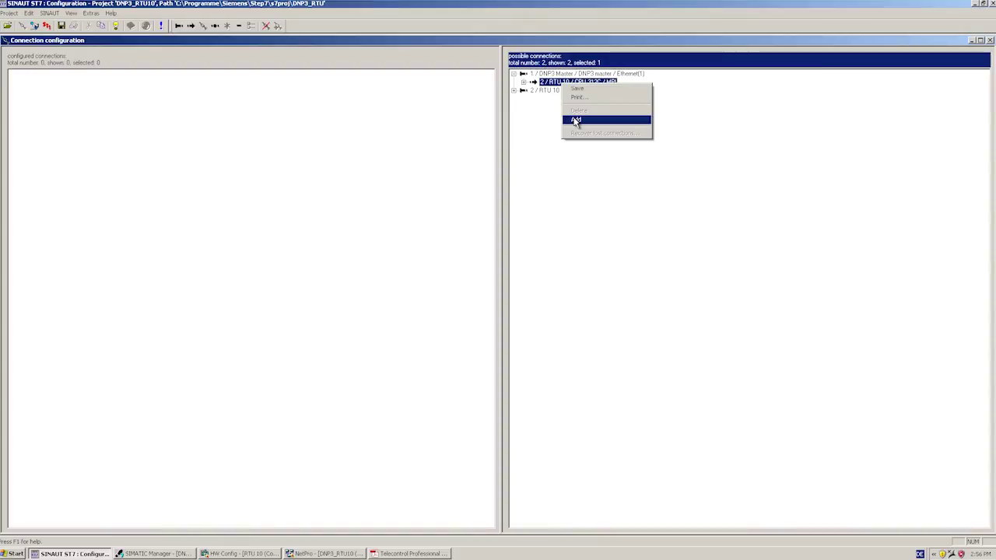
left_click(576, 121)
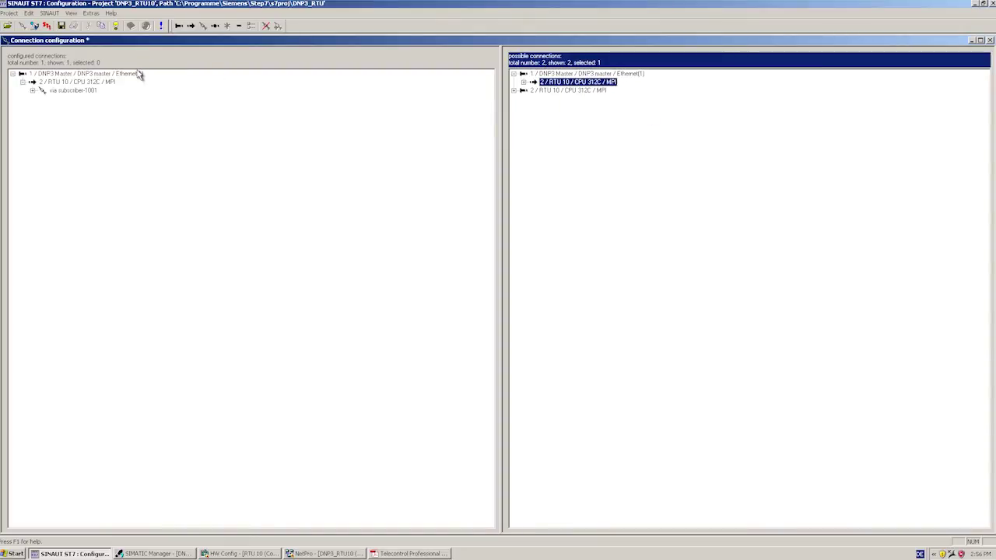
left_click(61, 25)
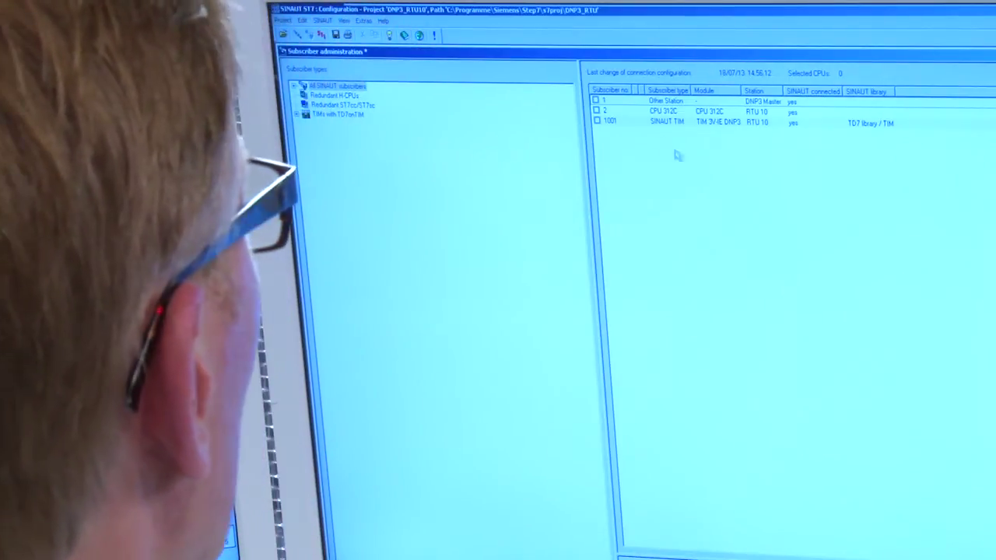
Renumber the CPU 312C subscriber to 10 and set destination subscribers' DNP3 conformity level to 5.
left_click(611, 103)
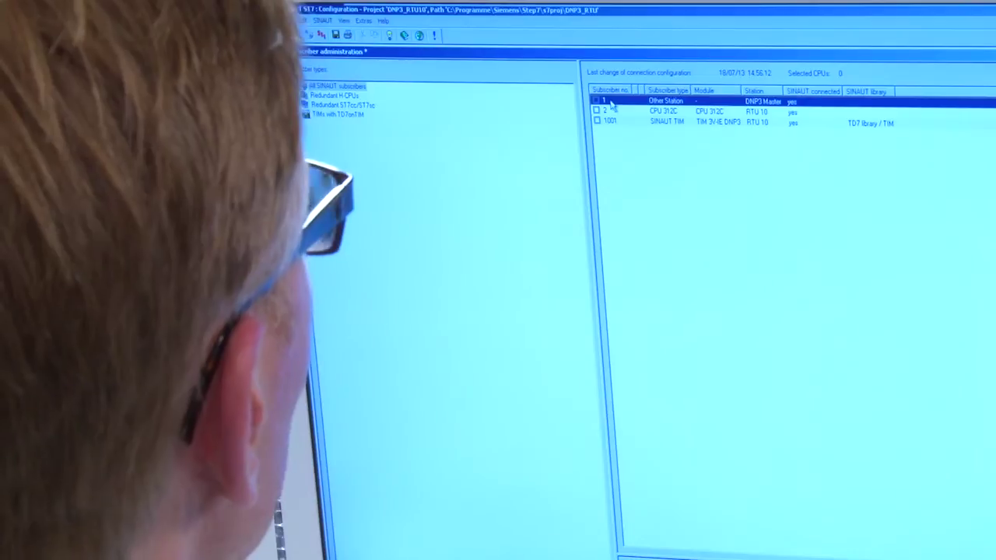
left_click(610, 111)
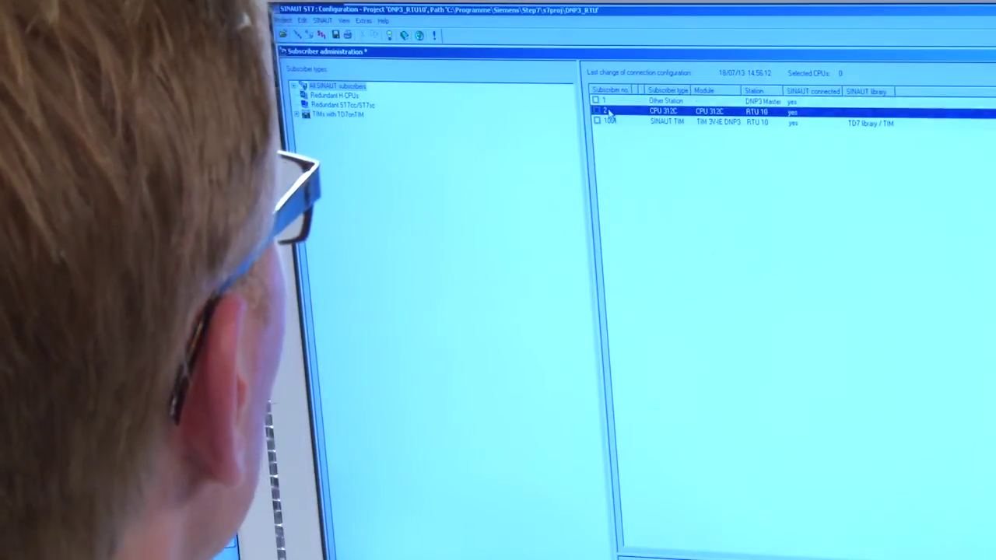
left_click(610, 111)
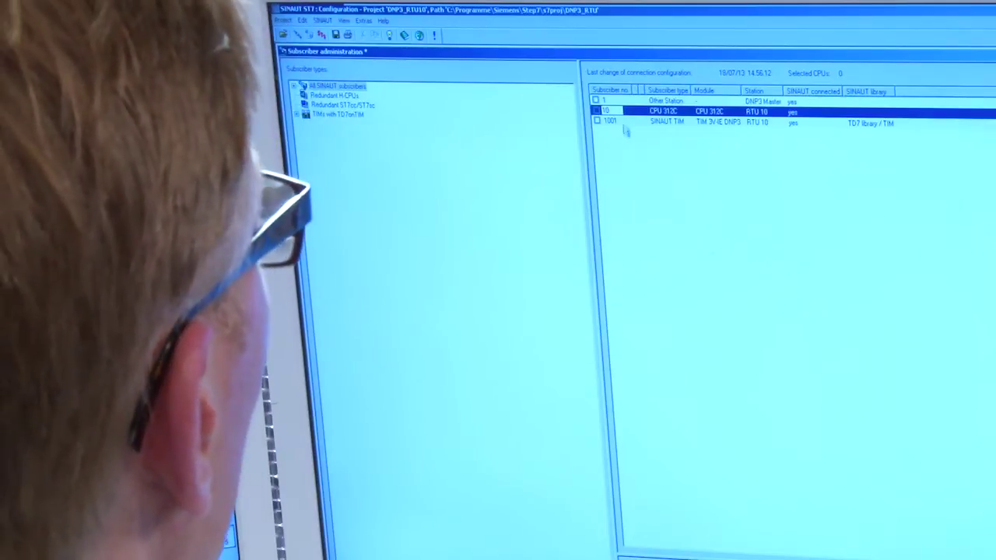
left_click(615, 122)
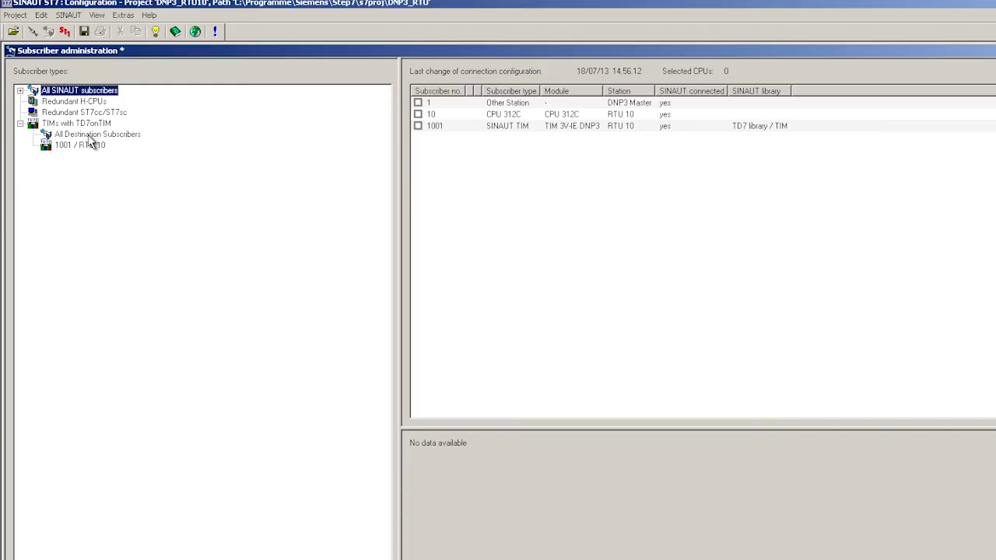
left_click(95, 137)
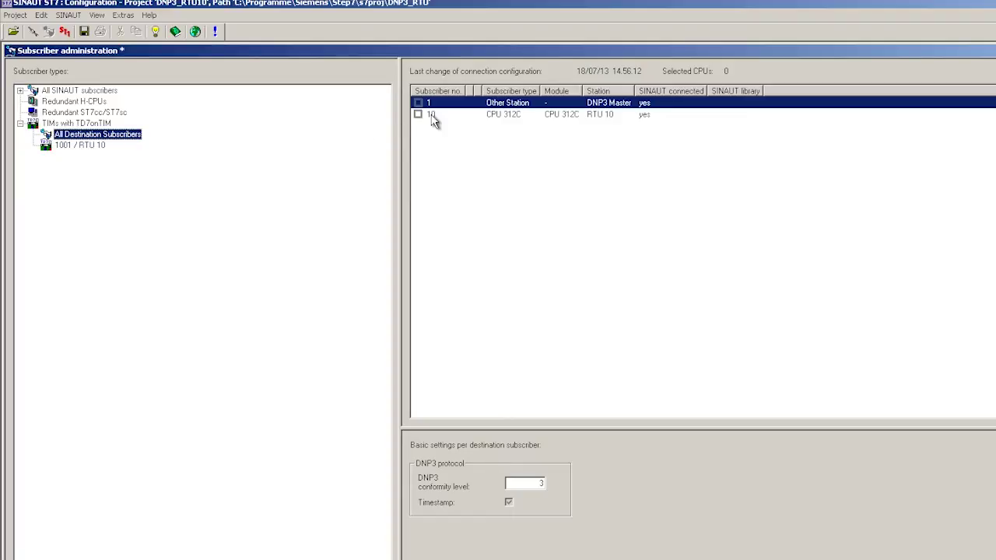
double_click(532, 482)
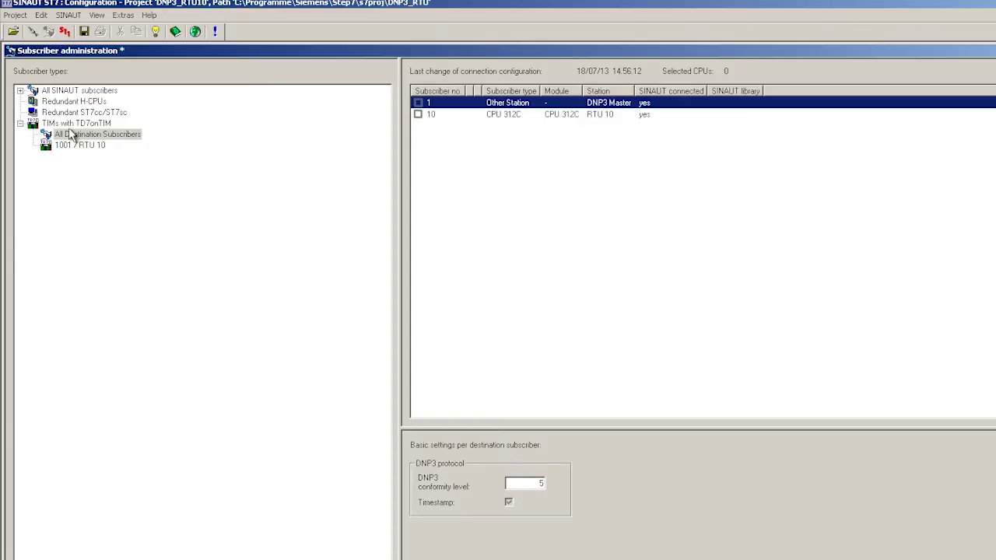
Paste a PartnerStatus object from the TD7onTIM library into 1001 / RTU 10's object list.
left_click(73, 147)
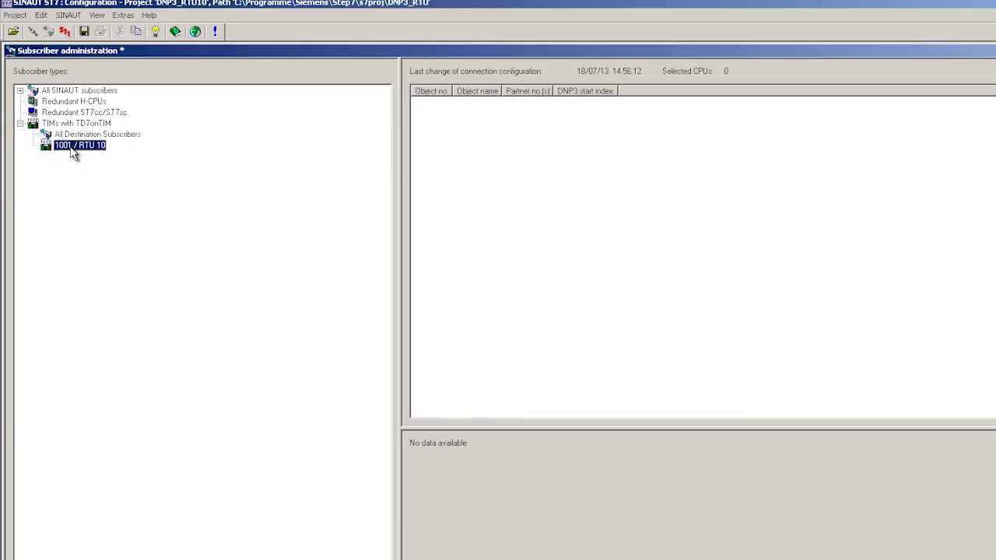
left_click(176, 31)
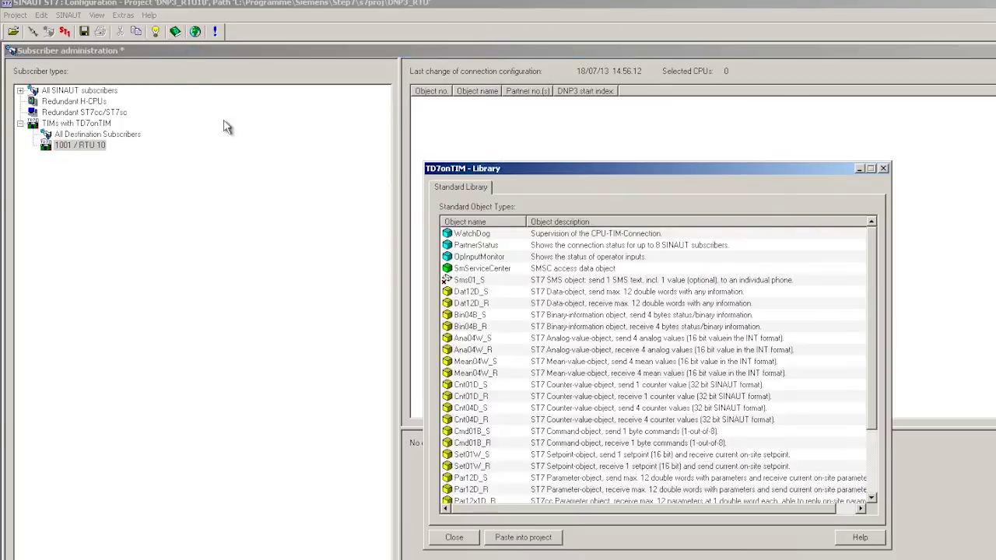
left_click(470, 247)
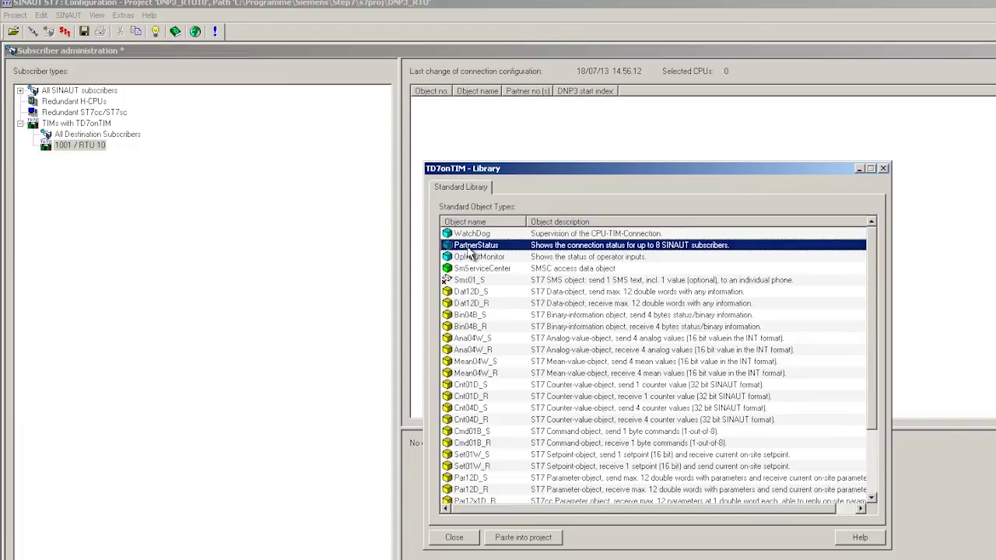
left_click(524, 537)
left_click(459, 537)
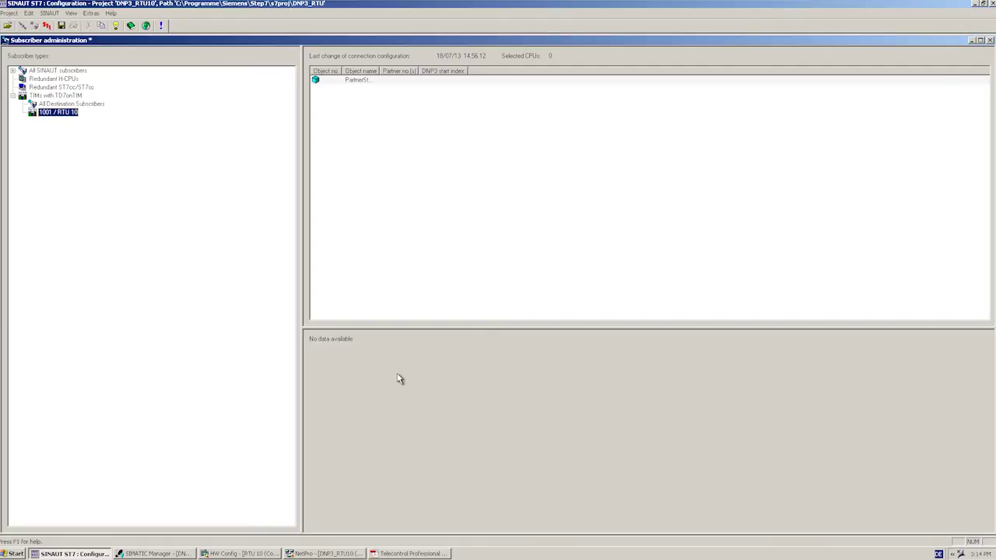
Assign PartnerStatus bit 0 to 1 / DNP3 Master and store the status byte in the output area.
left_click(364, 82)
left_click(511, 369)
left_click(511, 381)
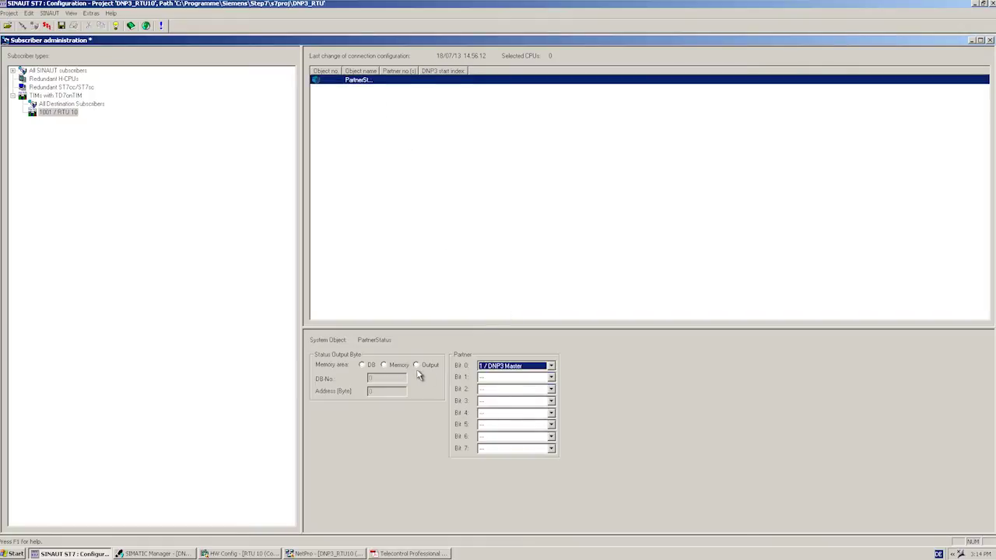
left_click(417, 365)
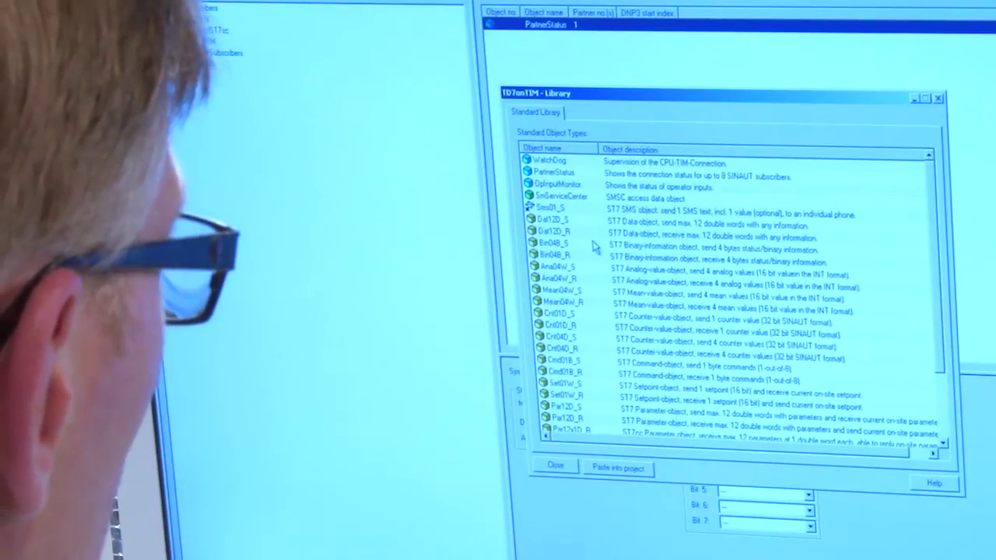
Paste Bin04B_S, Ana04W_S and Cmd01B_R from the library into 1001 / RTU 10.
left_click(594, 245)
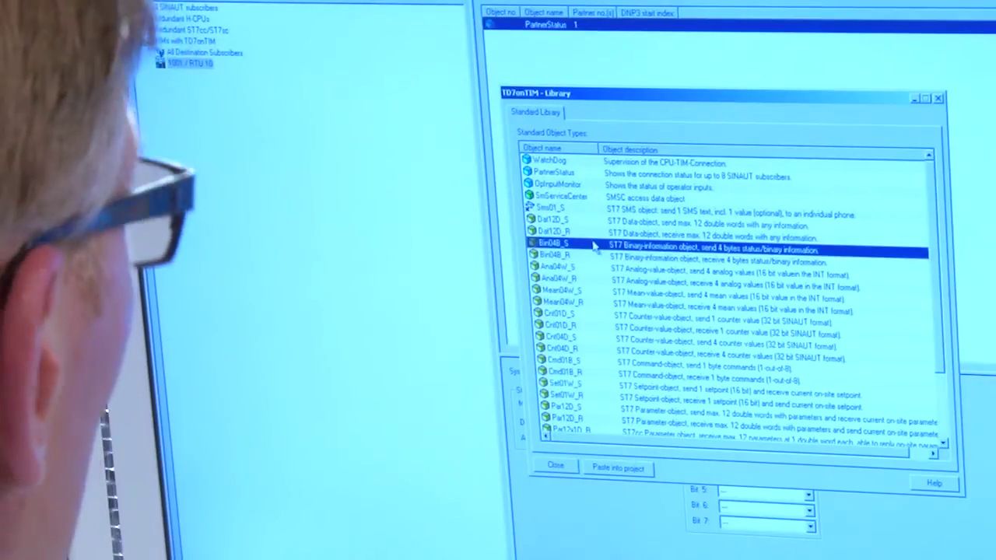
left_click(583, 268, "ctrl")
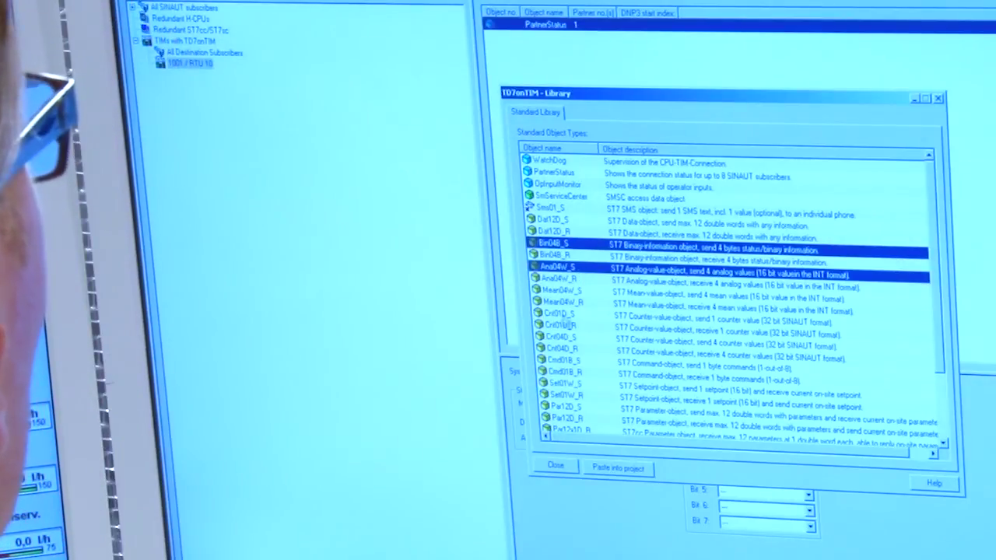
left_click(566, 372, "ctrl")
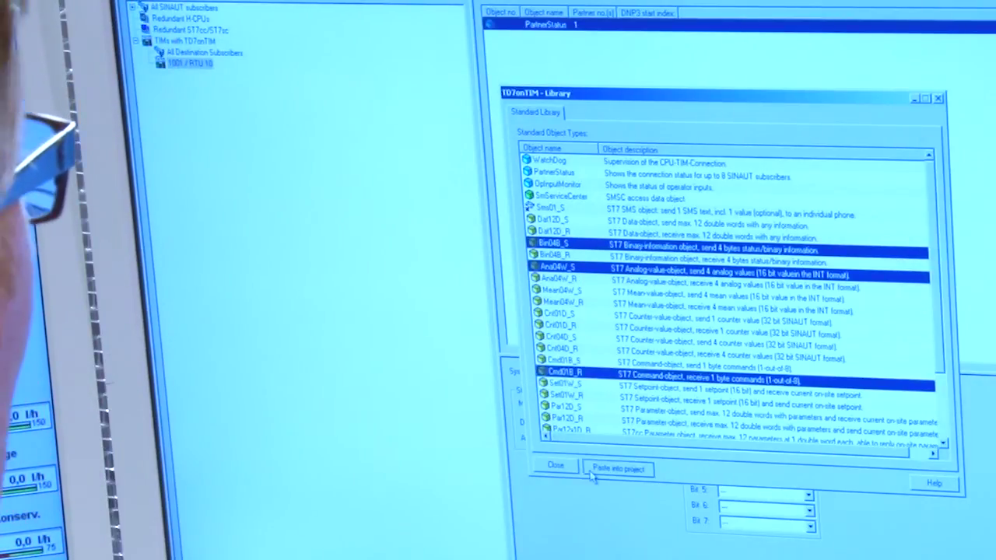
key("Return")
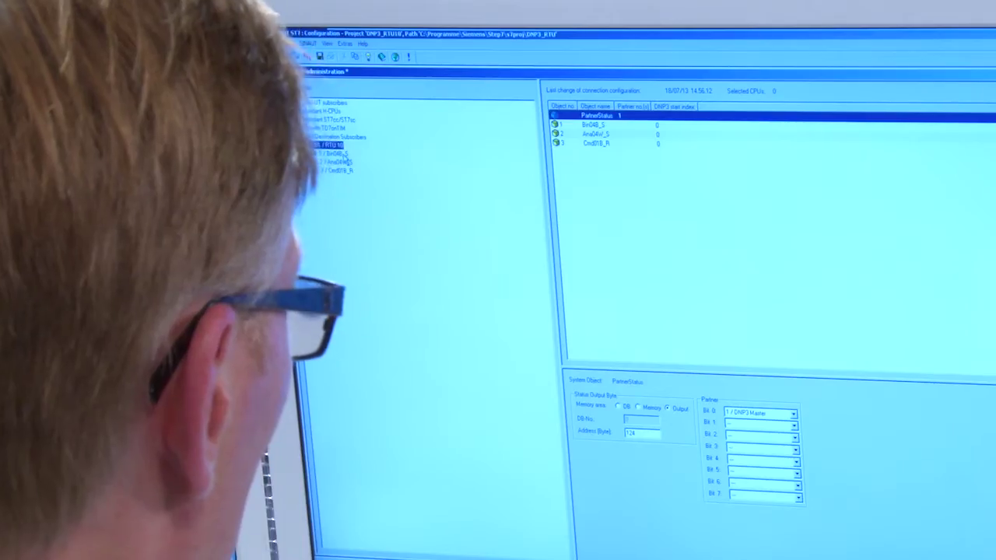
Activate Bin04B_S's InputByte_1 channel to read input byte 4.
left_click(65, 121)
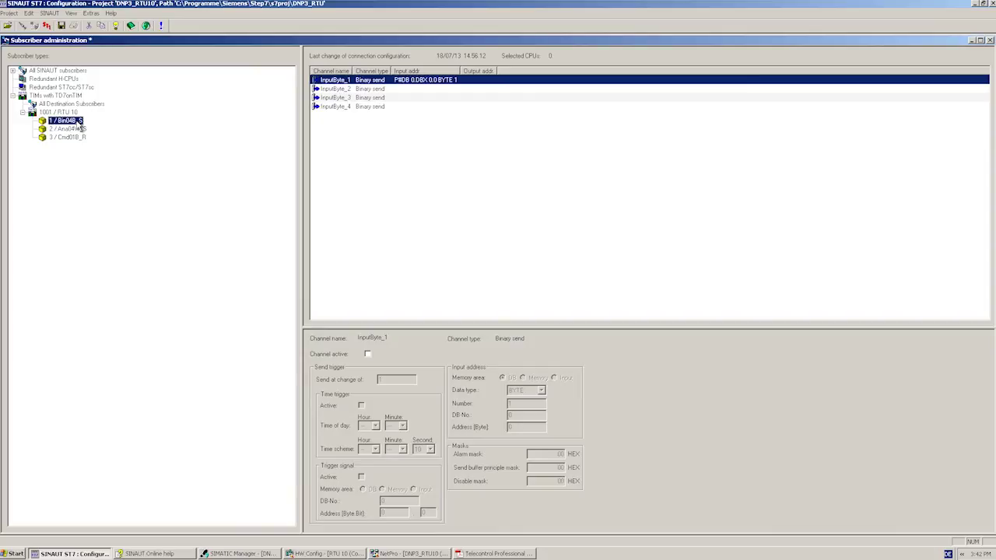
left_click(362, 80)
left_click(369, 355)
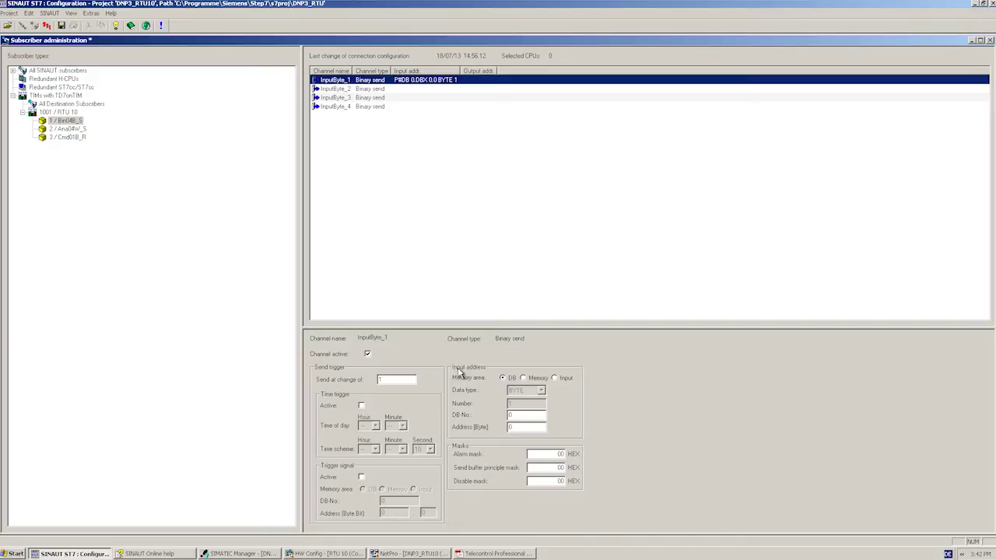
left_click(554, 377)
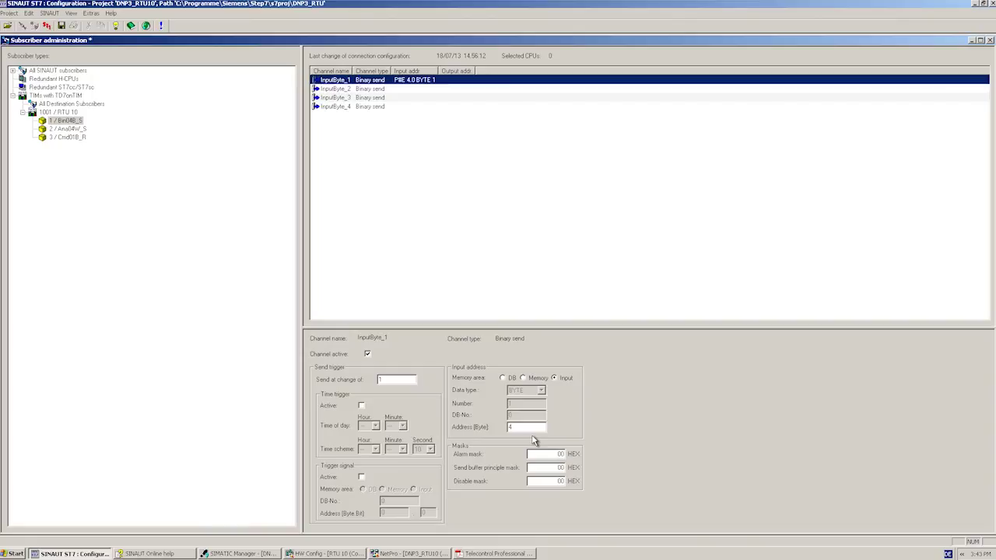
left_click(68, 113)
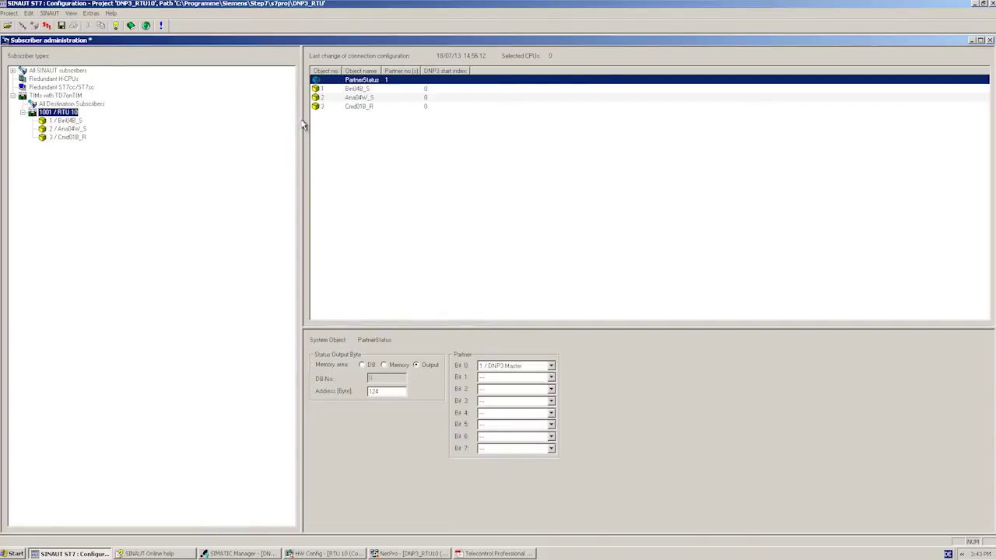
Assign DNP3 Master as Bin04B_S's partner and set its read cycle to Fast Cycle.
left_click(365, 89)
left_click(354, 385)
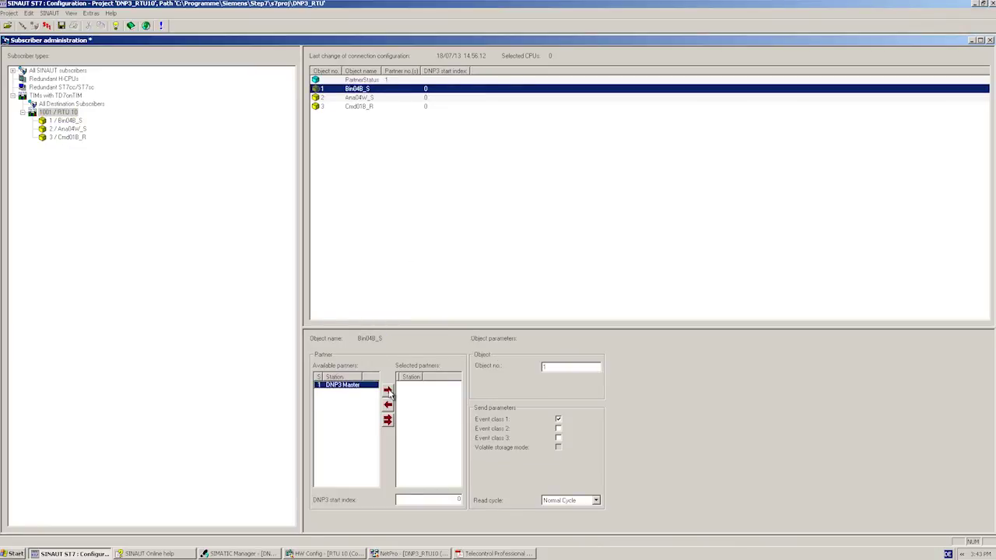
left_click(388, 392)
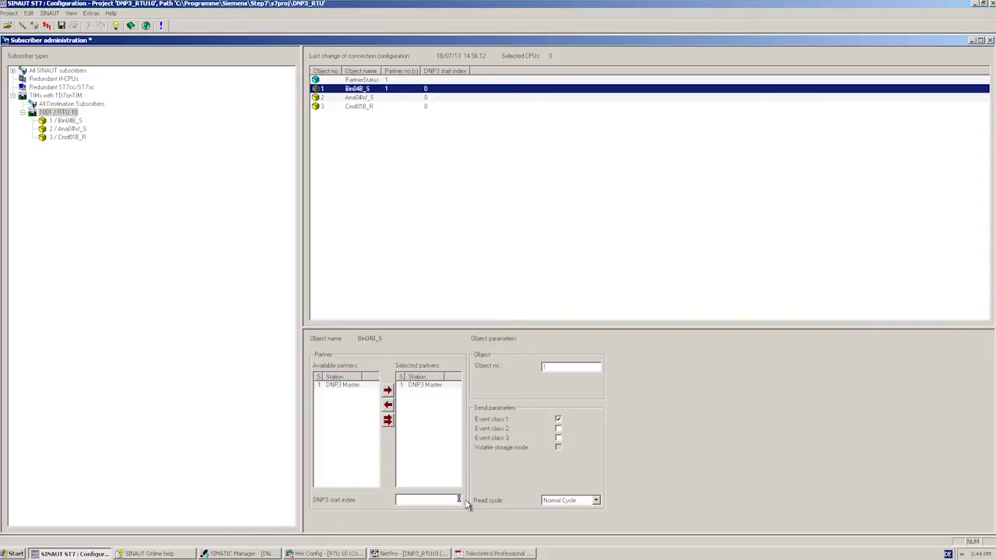
left_click(556, 503)
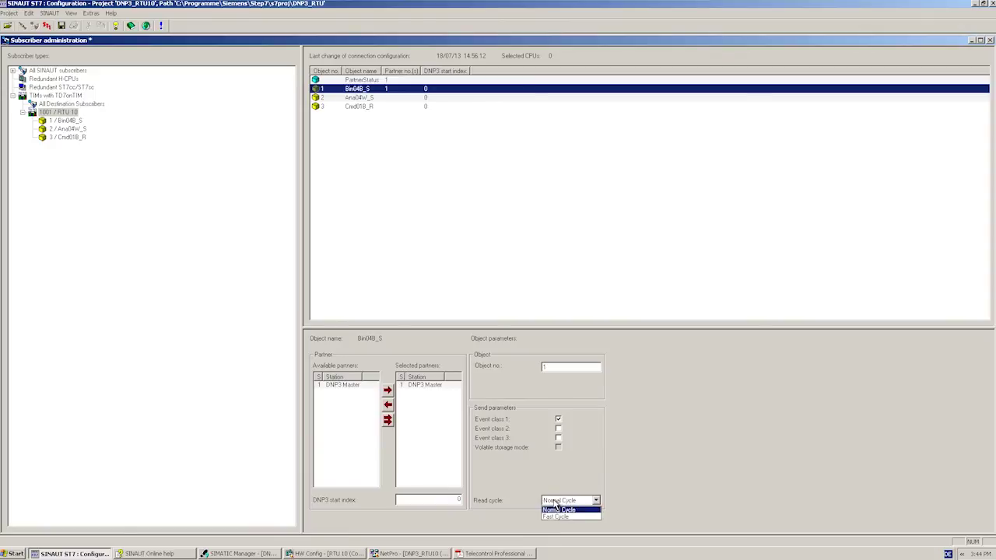
left_click(562, 517)
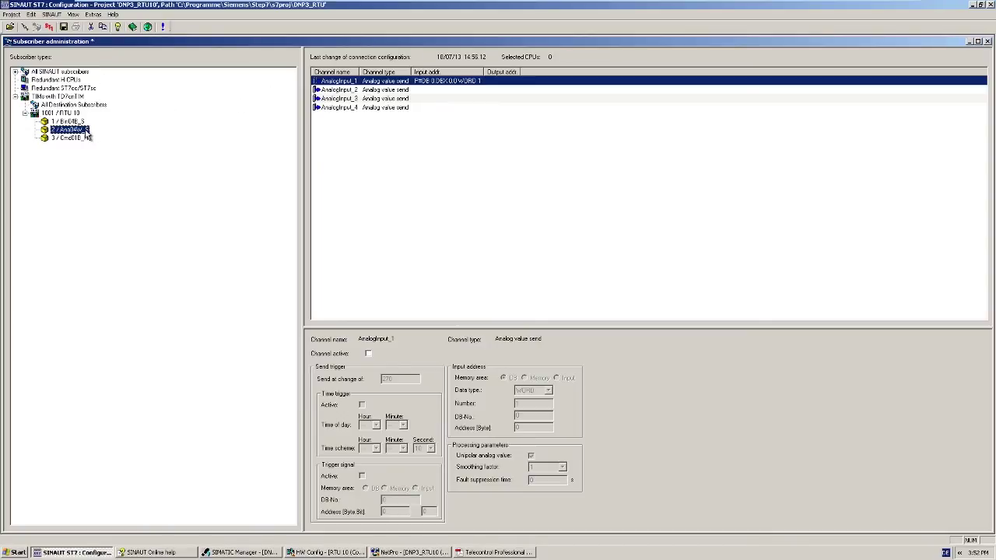
Activate Ana04W_S's AnalogInput_1 channel reading memory word 100, with send-at-change value 270.
left_click(363, 83)
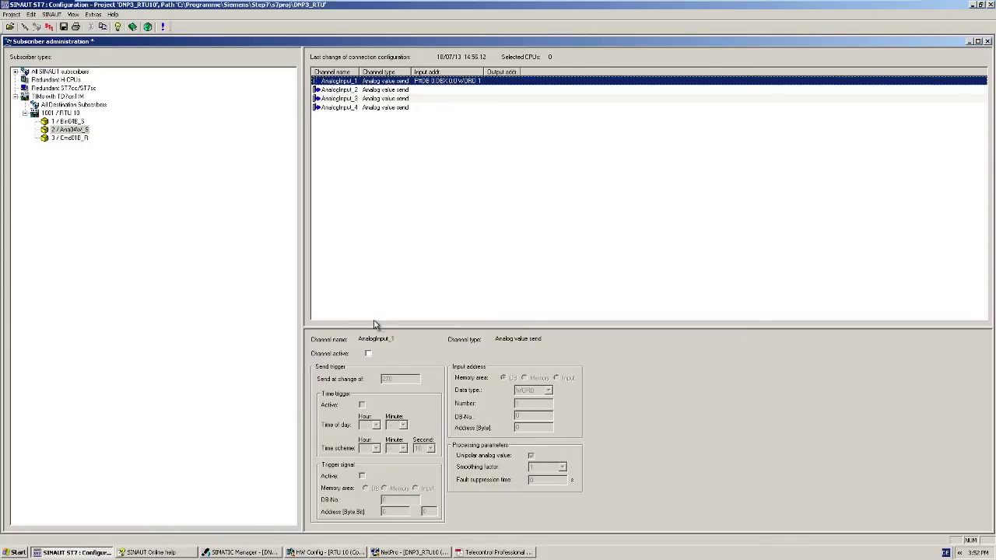
left_click(368, 354)
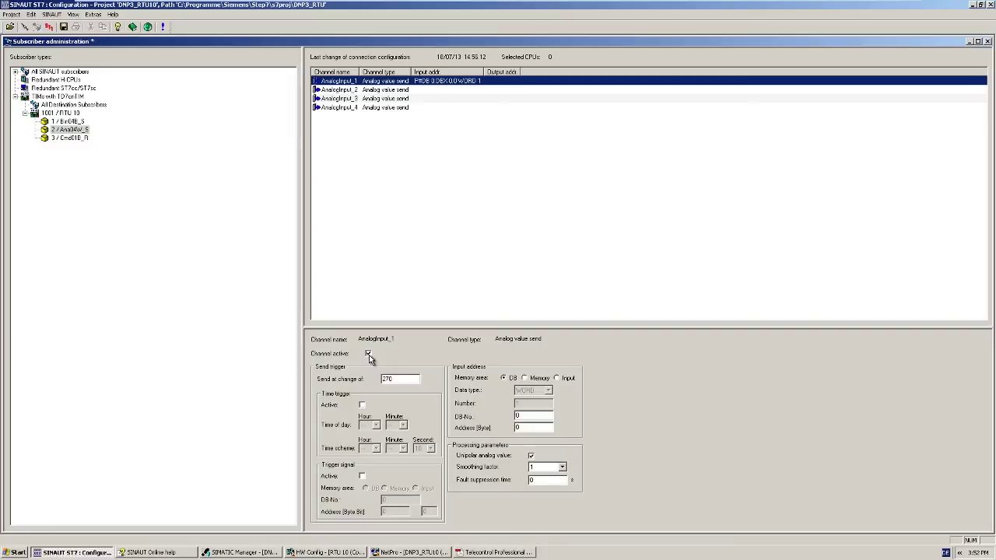
left_click(525, 378)
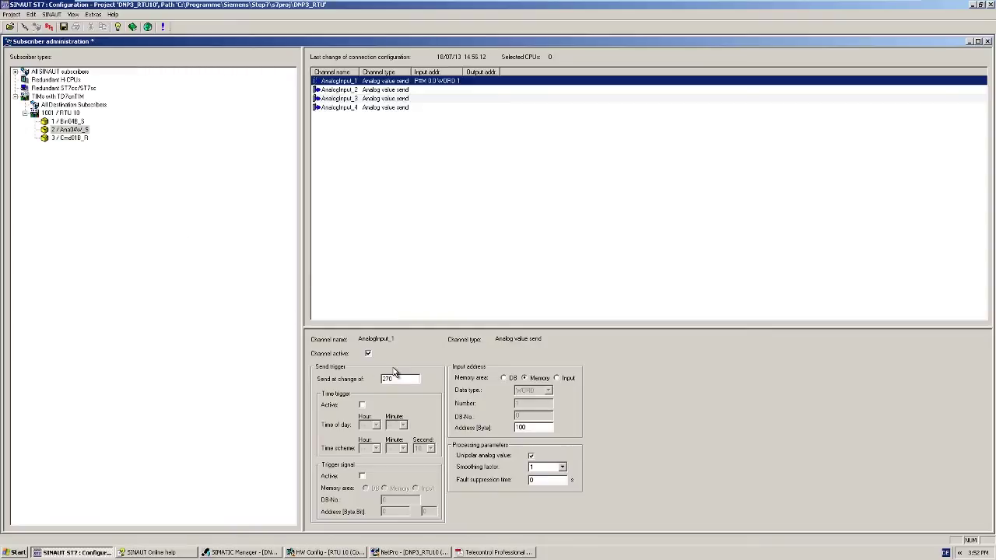
left_click_drag(400, 381, 348, 380)
Make DNP3 Master the partner of Ana04W_S under RTU 10, keeping the Normal Cycle read cycle.
left_click(69, 114)
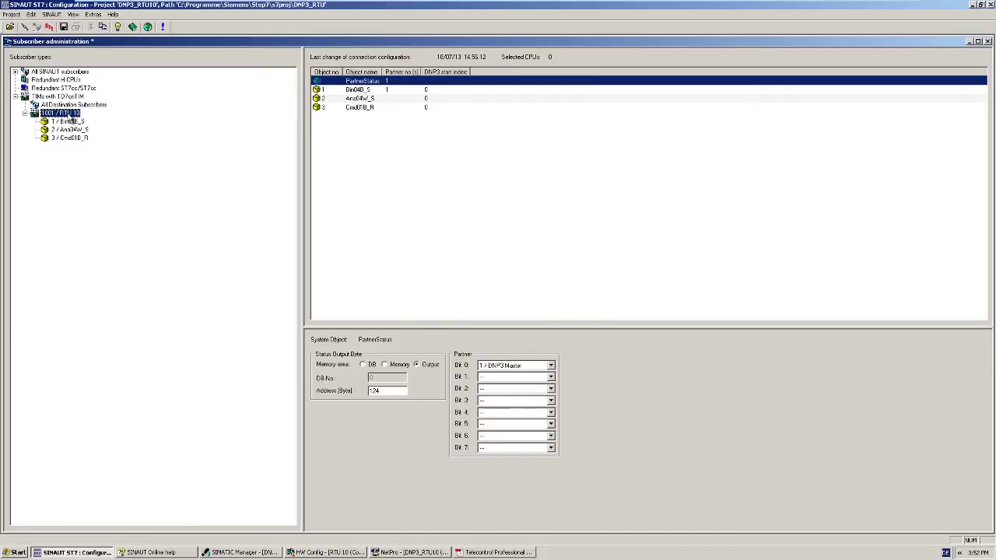
left_click(374, 98)
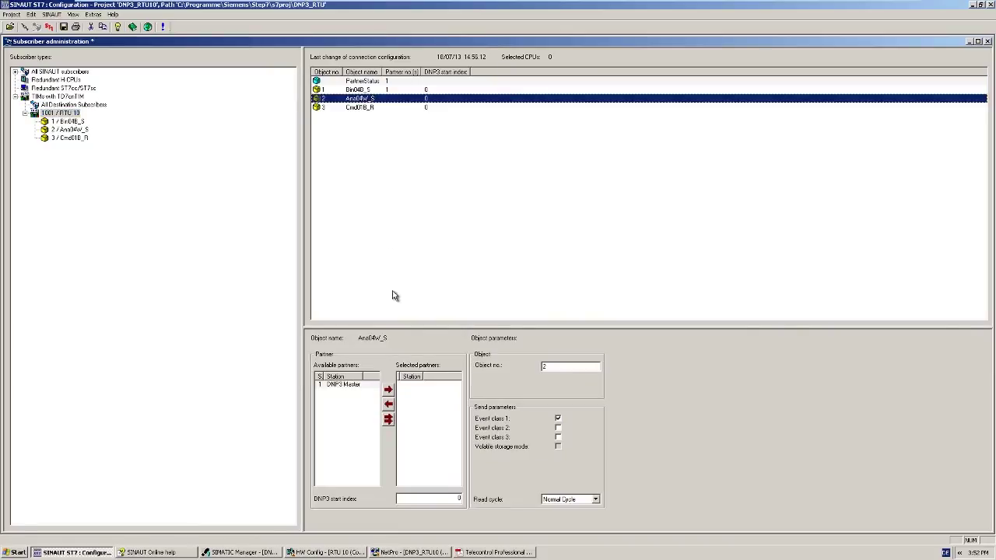
left_click(374, 387)
left_click(390, 392)
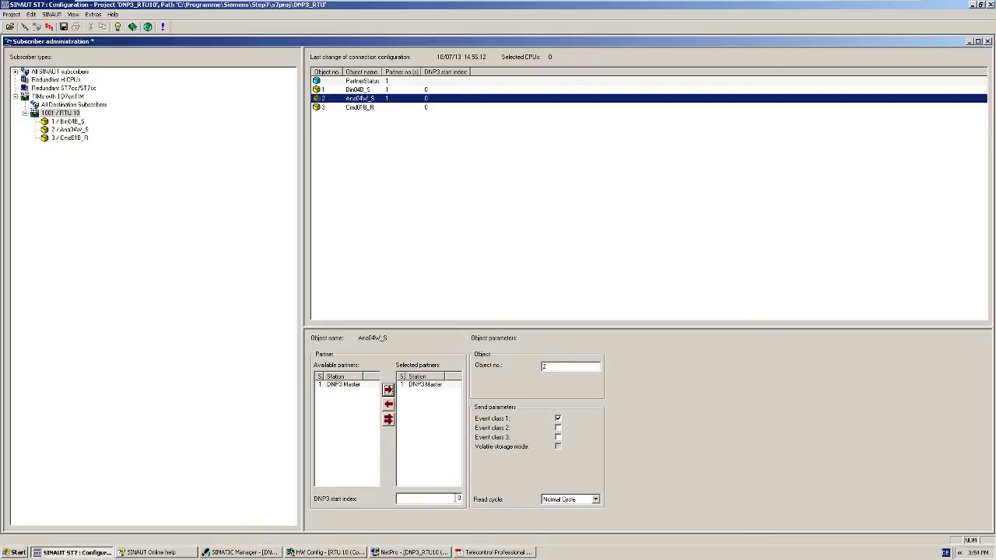
left_click(552, 502)
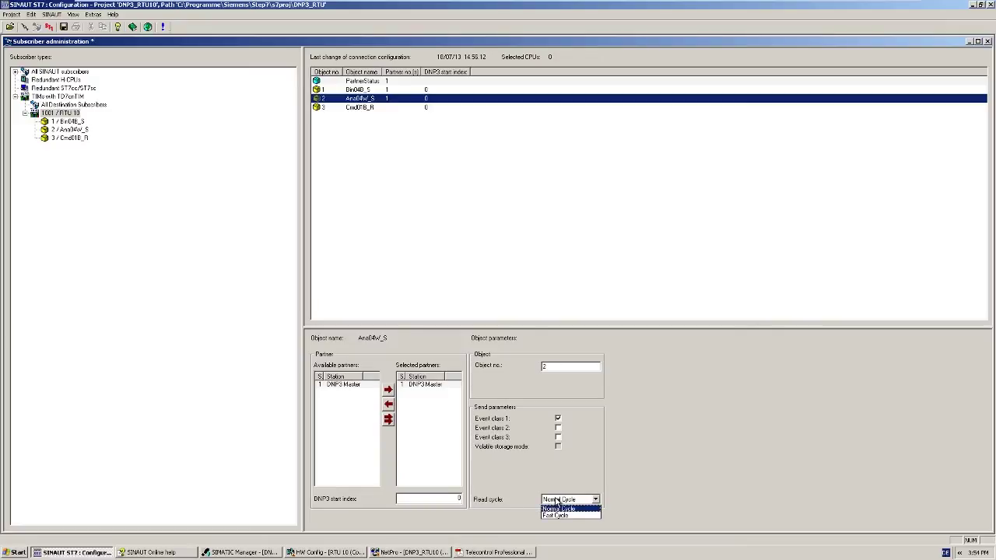
left_click(558, 508)
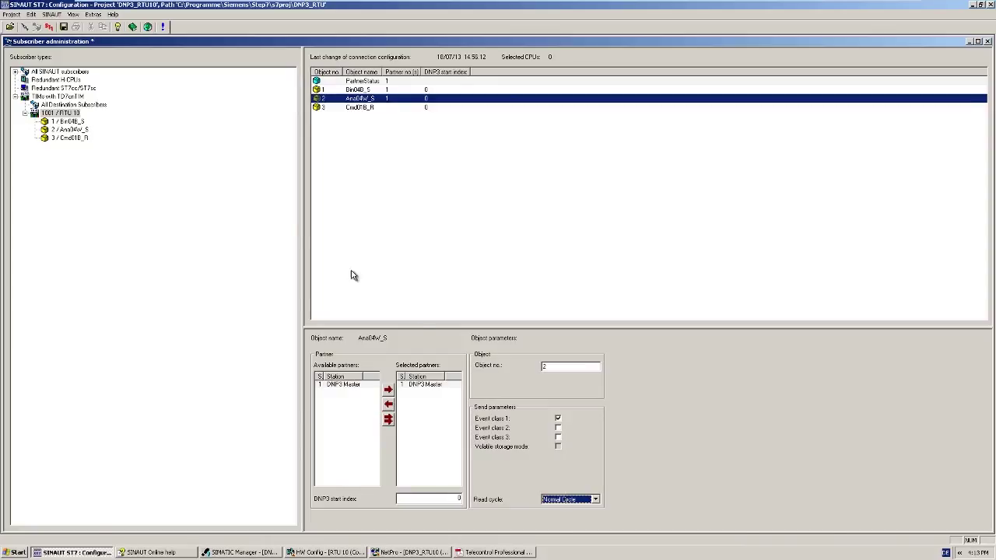
Activate Cmd01B_R's CommandOutputByte channel, writing commands to the output area.
left_click(84, 137)
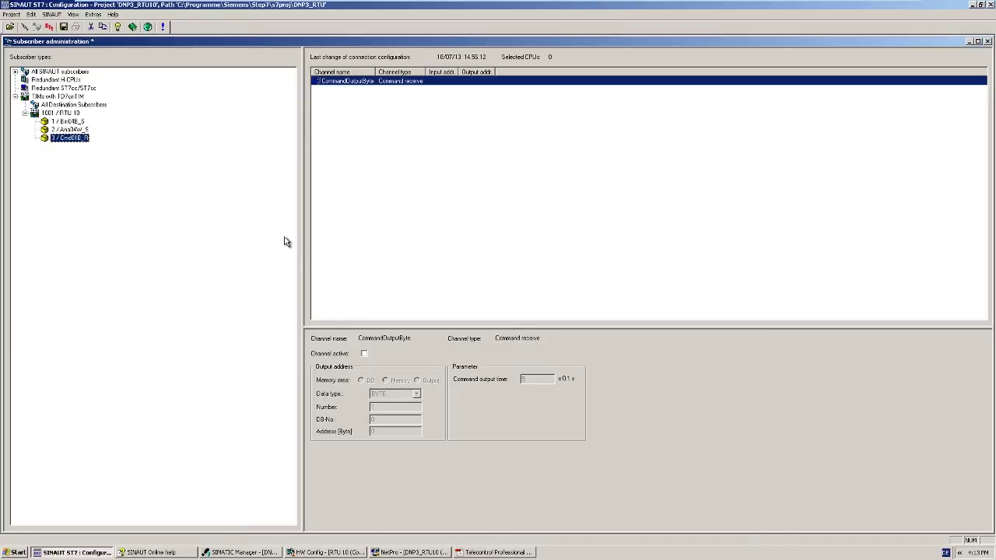
left_click(364, 354)
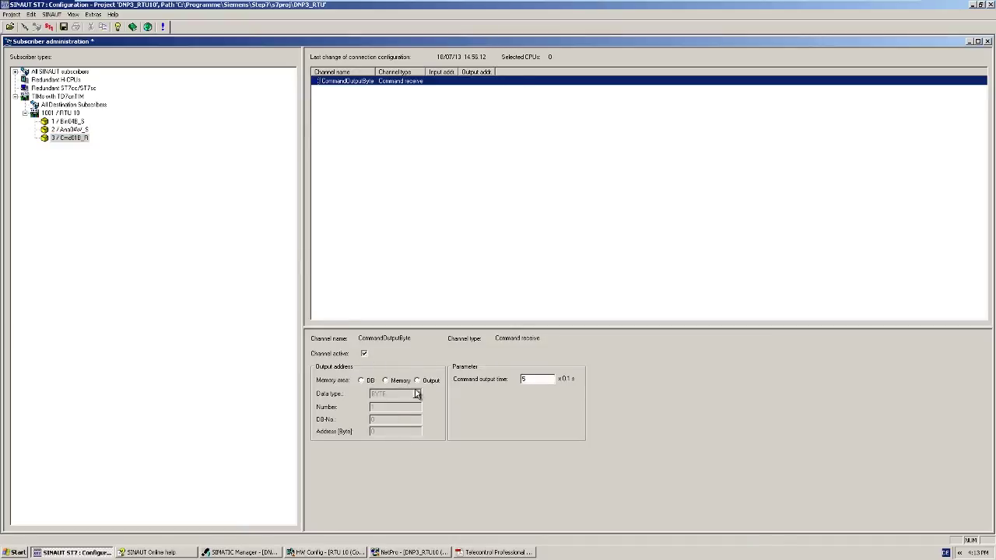
left_click(417, 380)
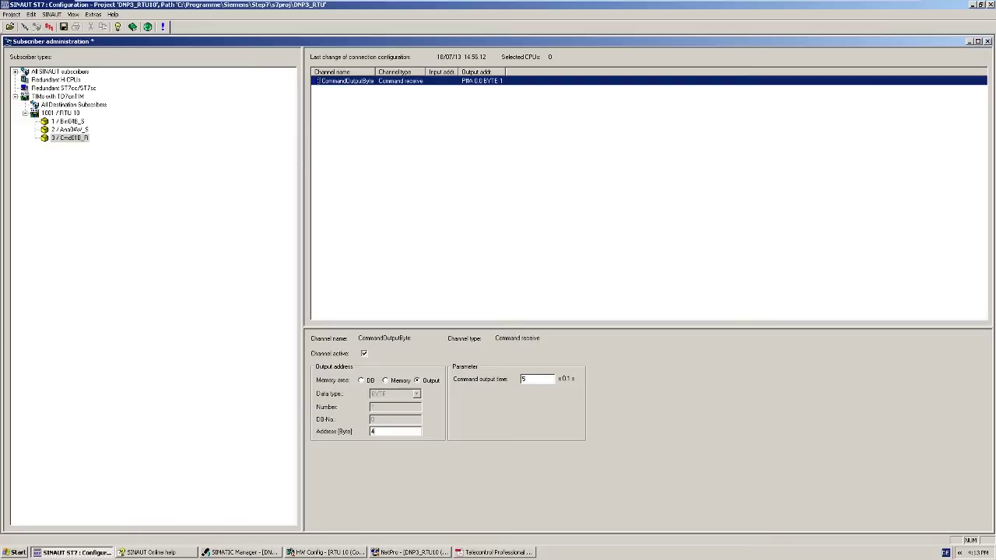
Assign DNP3 Master as Cmd01B_R's partner under RTU 10 and select the DNP3 start index.
left_click(73, 113)
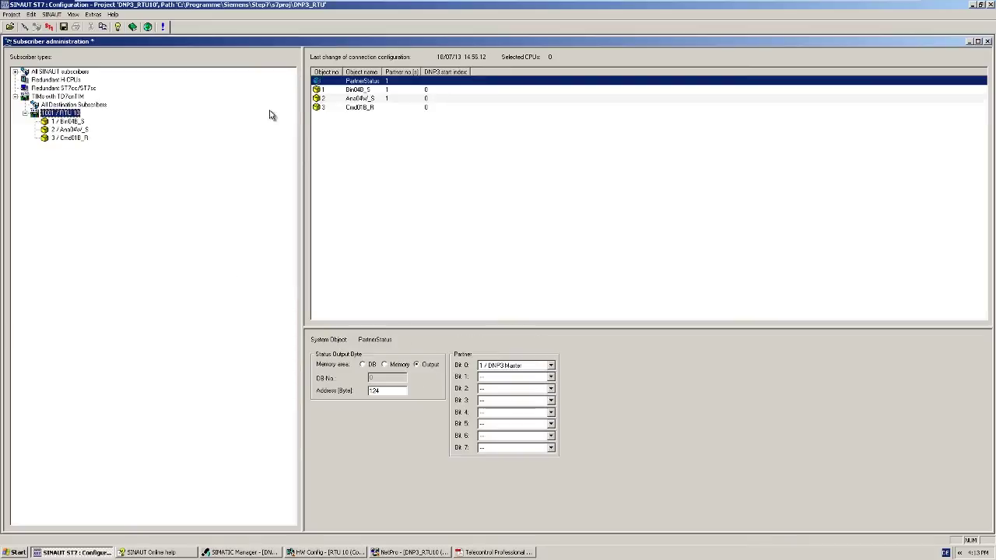
left_click(360, 108)
left_click(354, 385)
left_click(389, 390)
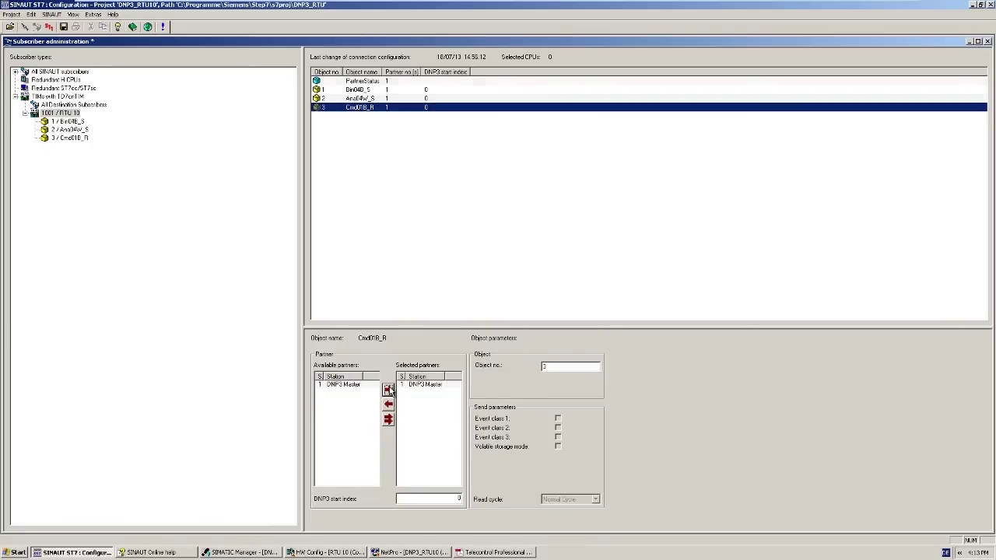
double_click(458, 499)
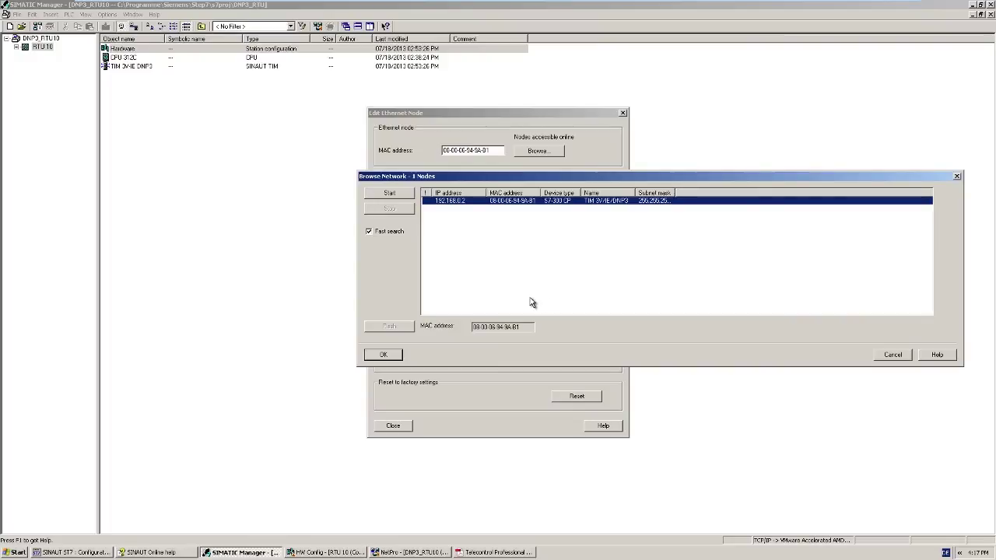
Assign the found TIM node IP address 192.168.0.10 with mask 255.255.255.0, then close the editor.
left_click(383, 354)
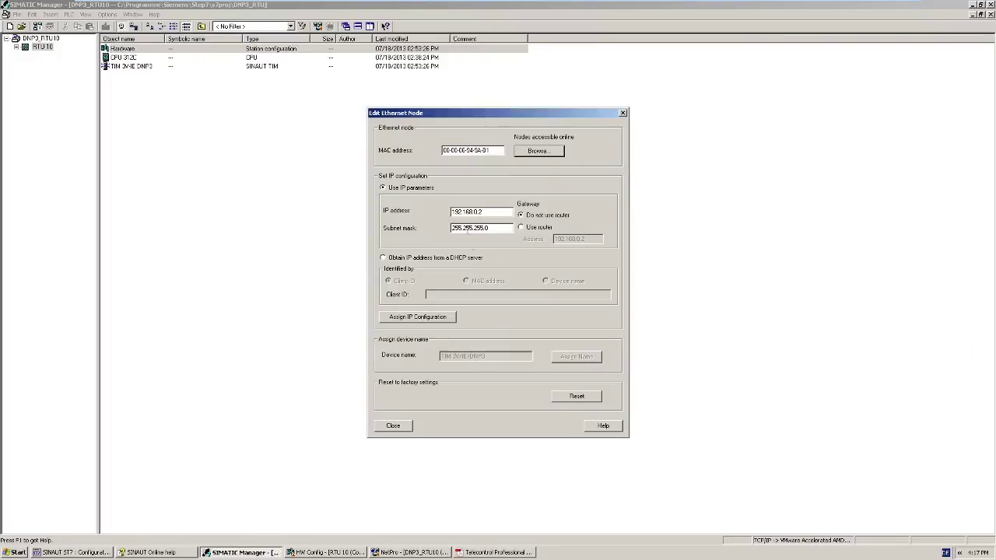
left_click(489, 213)
key("BackSpace")
type("10")
left_click(447, 318)
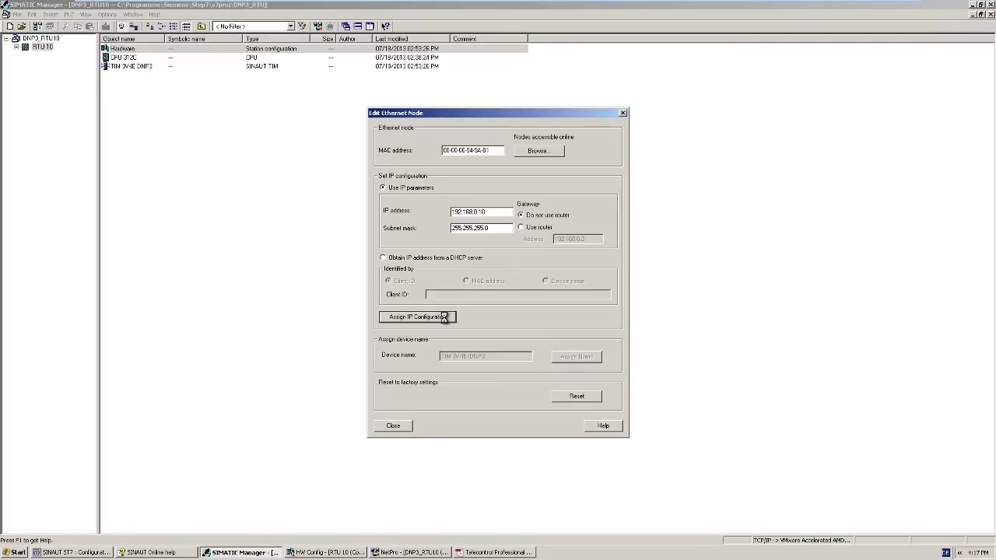
left_click(443, 303)
left_click(395, 426)
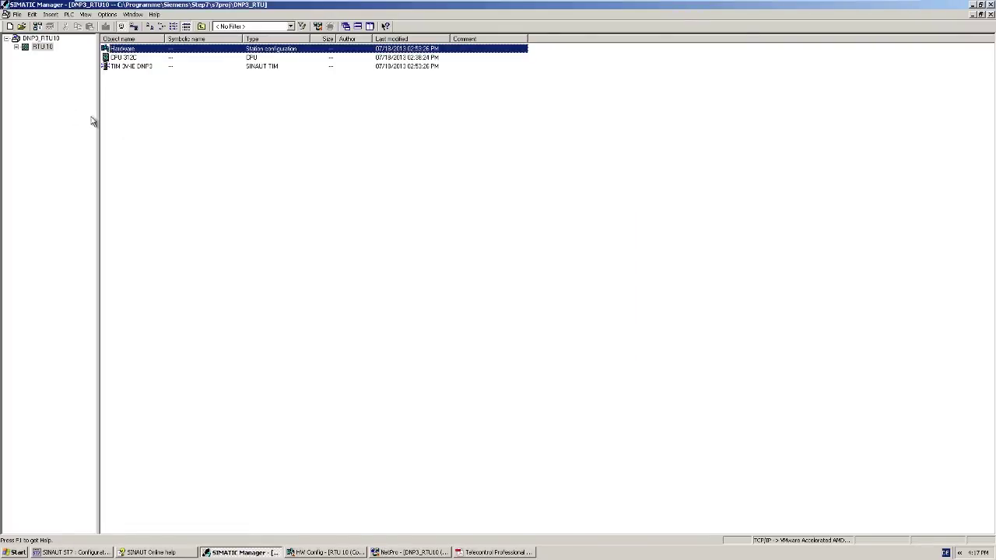
Download the RTU10 CPU 312C blocks to the memory card, stopping and then restarting the CPU.
left_click(16, 47)
left_click(26, 55)
left_click(36, 63)
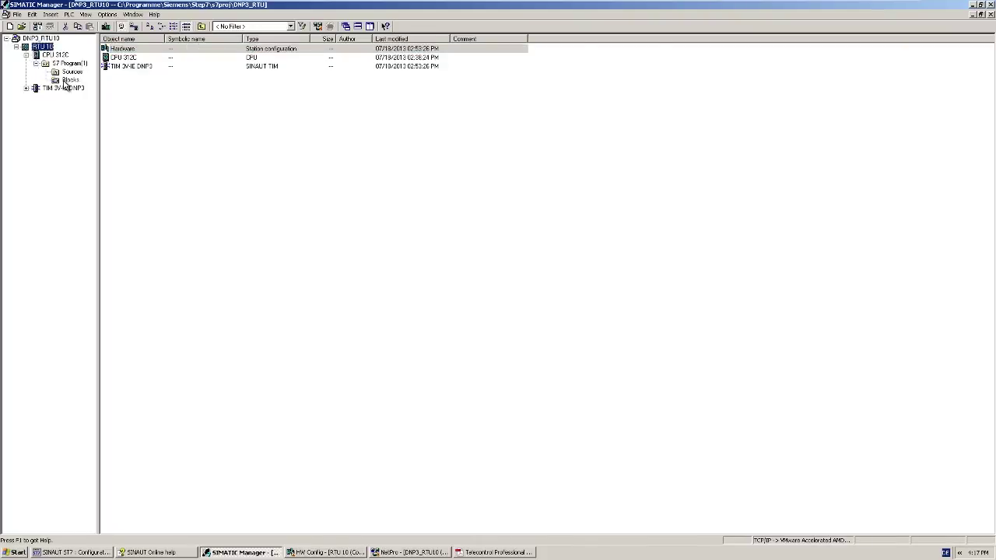
left_click(64, 80)
left_click(69, 14)
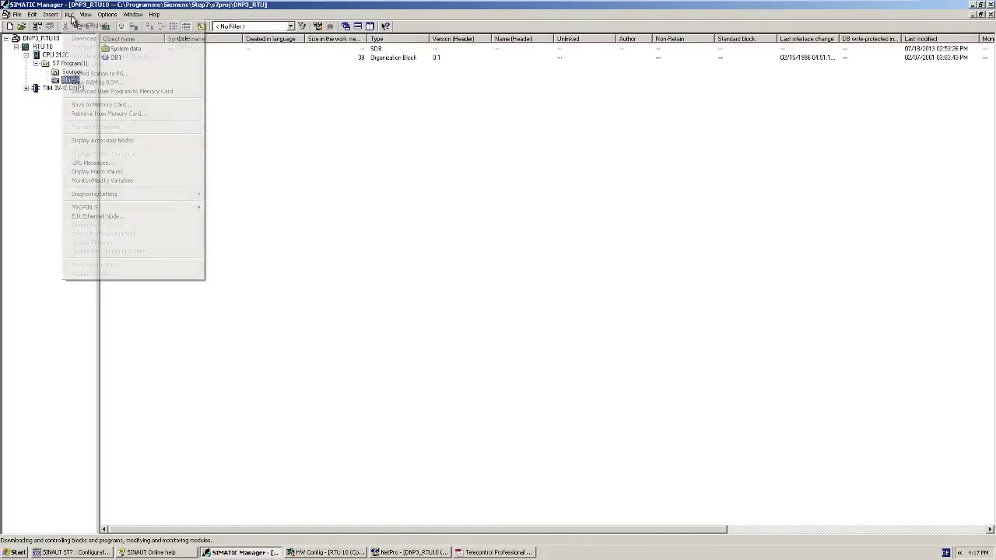
left_click(101, 91)
left_click(433, 302)
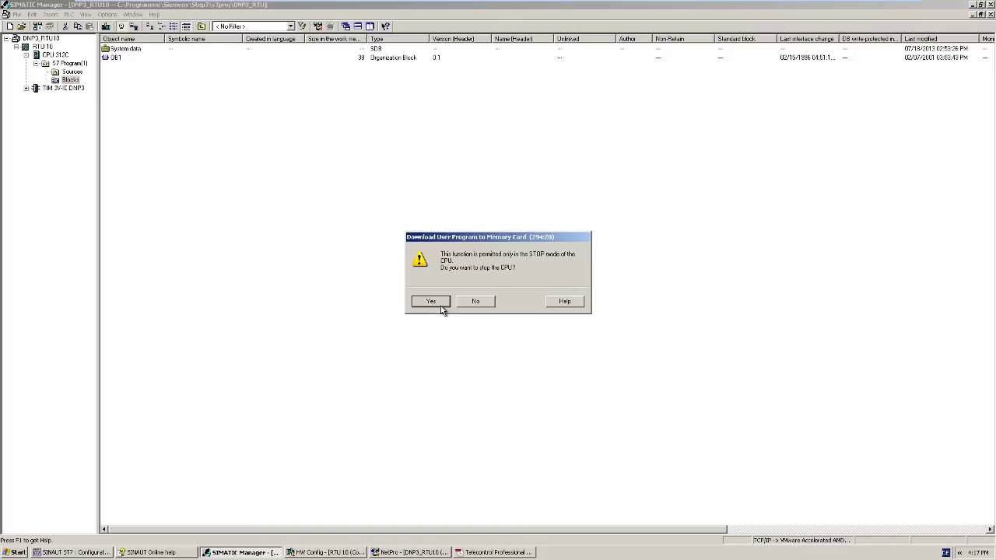
left_click(432, 302)
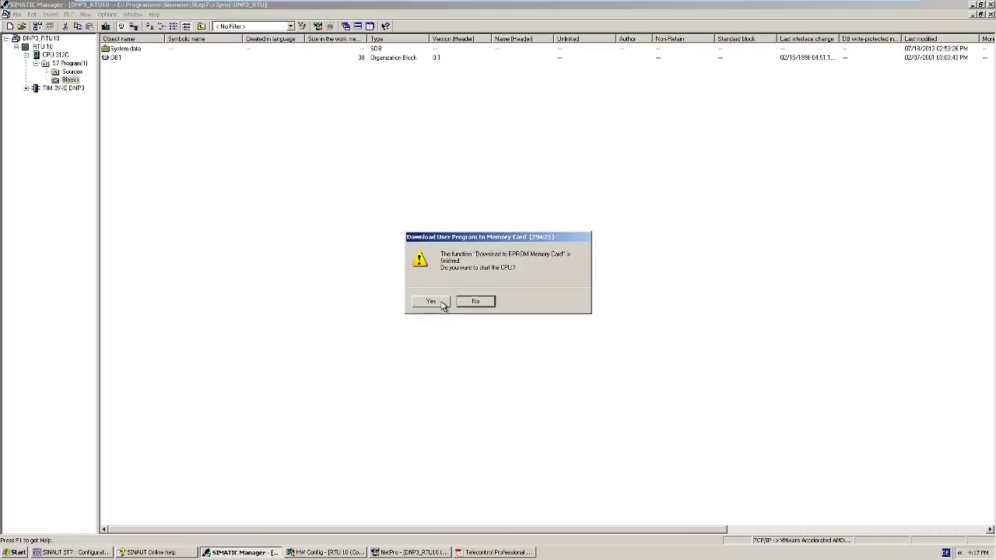
left_click(431, 302)
Download the TIM 3V-IE DNP3 Program(1) blocks with system data, switching to STOP and restarting.
left_click(76, 89)
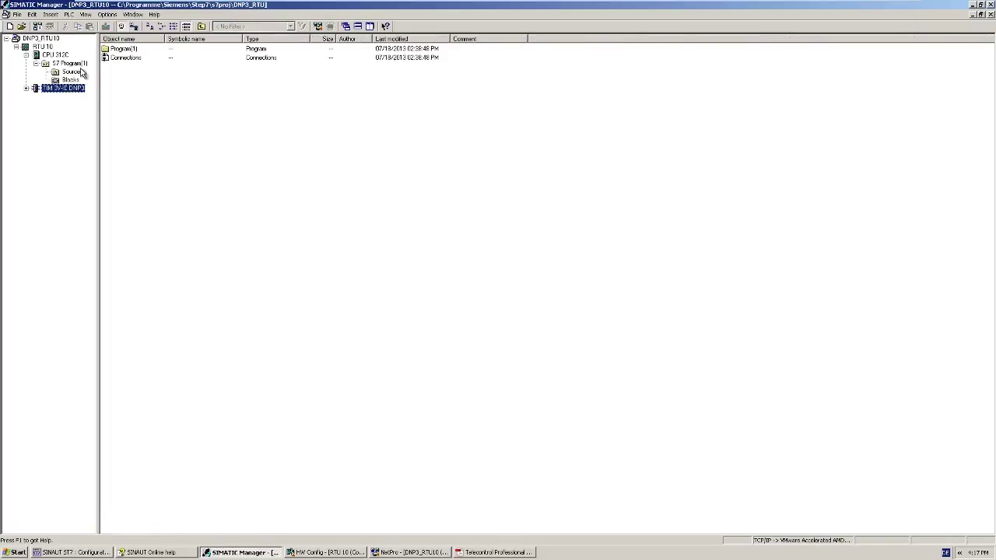
double_click(76, 90)
left_click(72, 98)
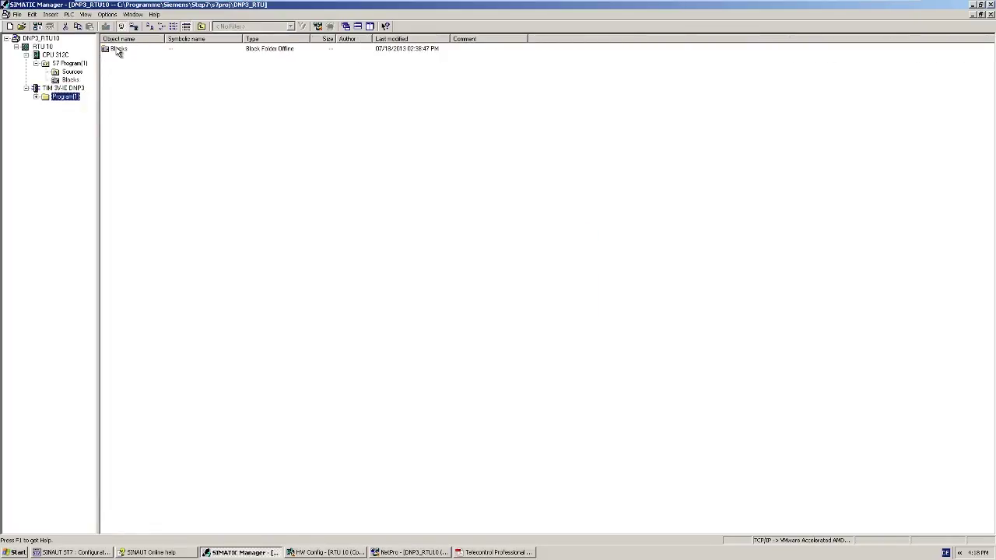
left_click(118, 49)
left_click(106, 26)
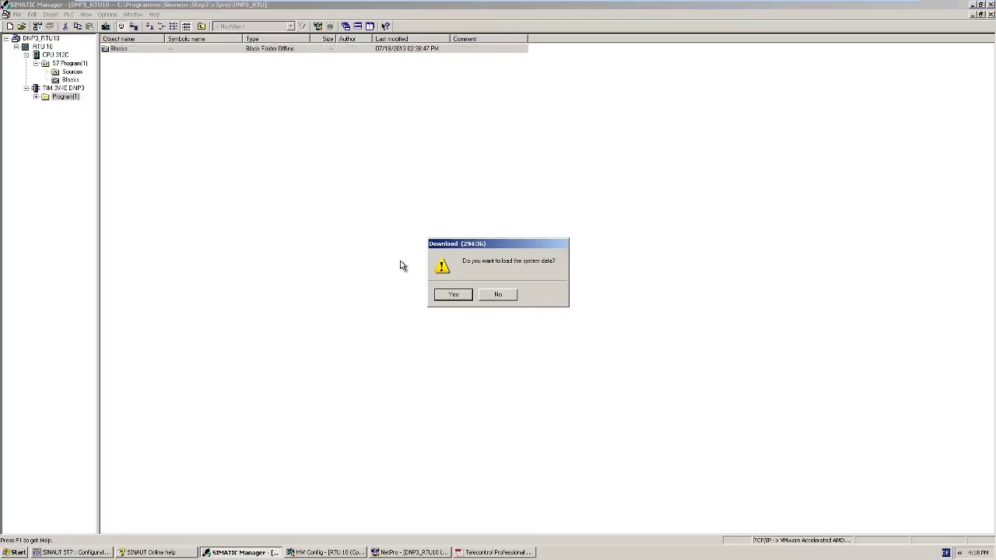
left_click(449, 295)
left_click(441, 313)
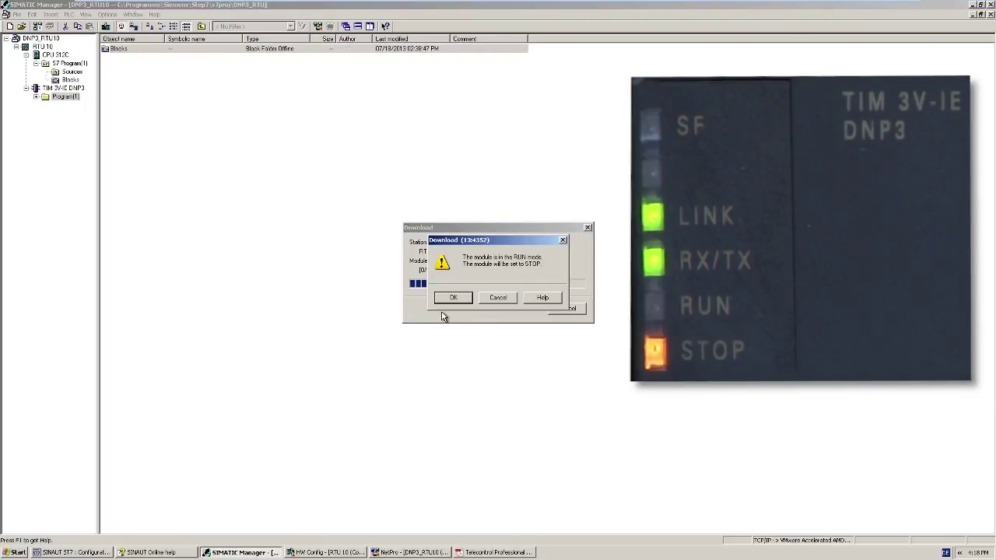
left_click(448, 296)
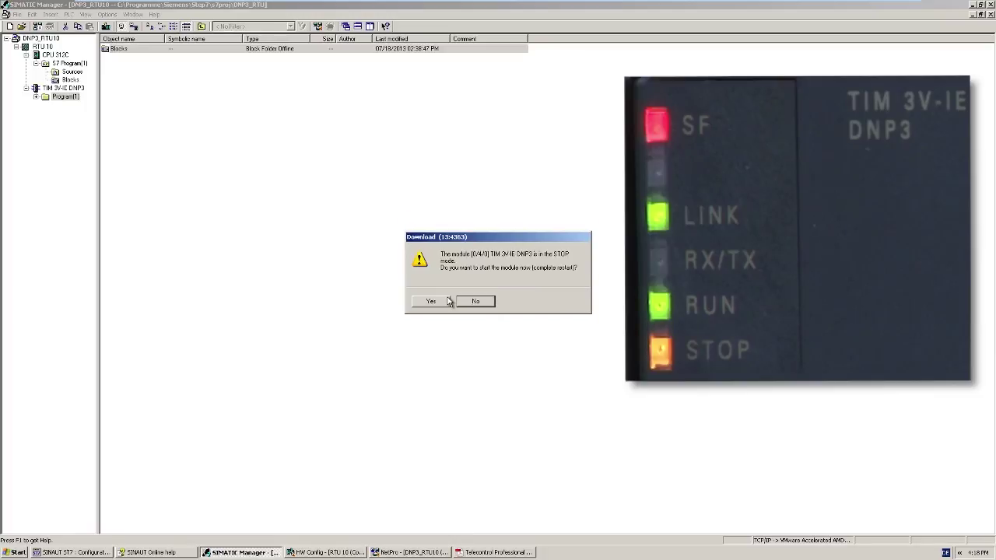
left_click(448, 302)
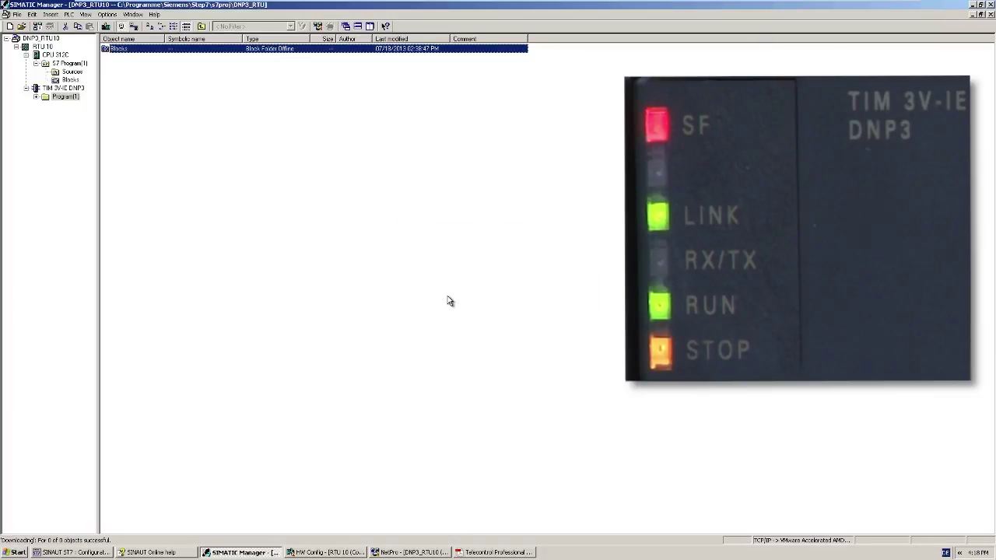